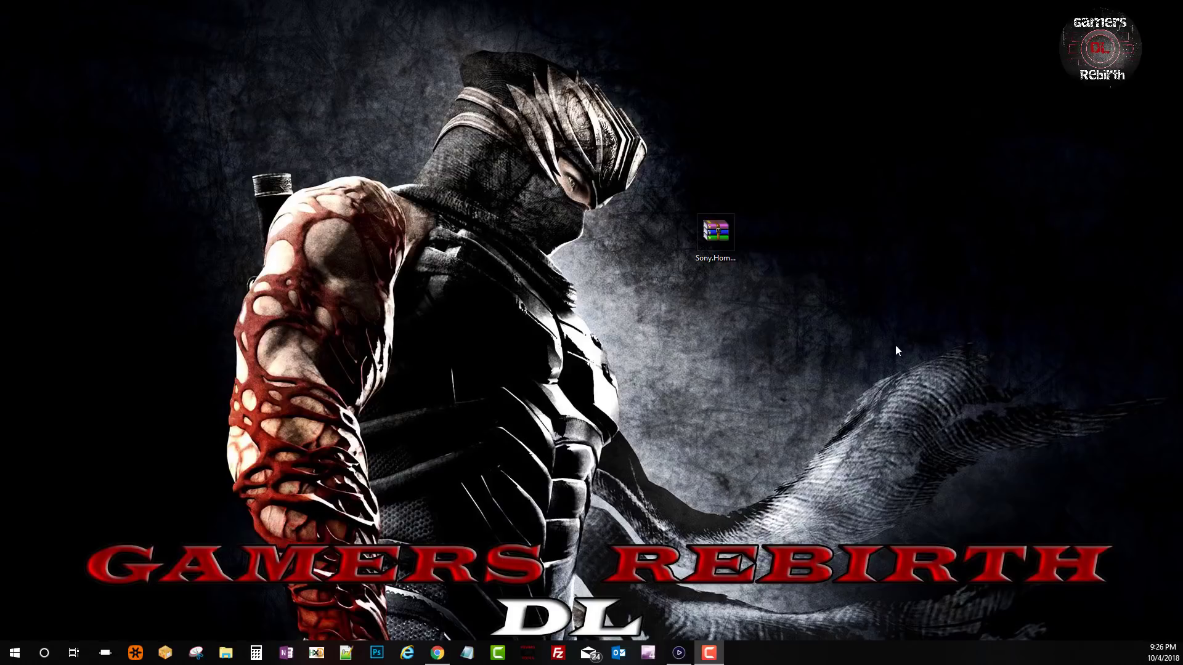
- Switch to Chrome and download Sony.Homebrew.Manager.1.4.zip from the SHM releases page on GitHub
left_click(734, 232)
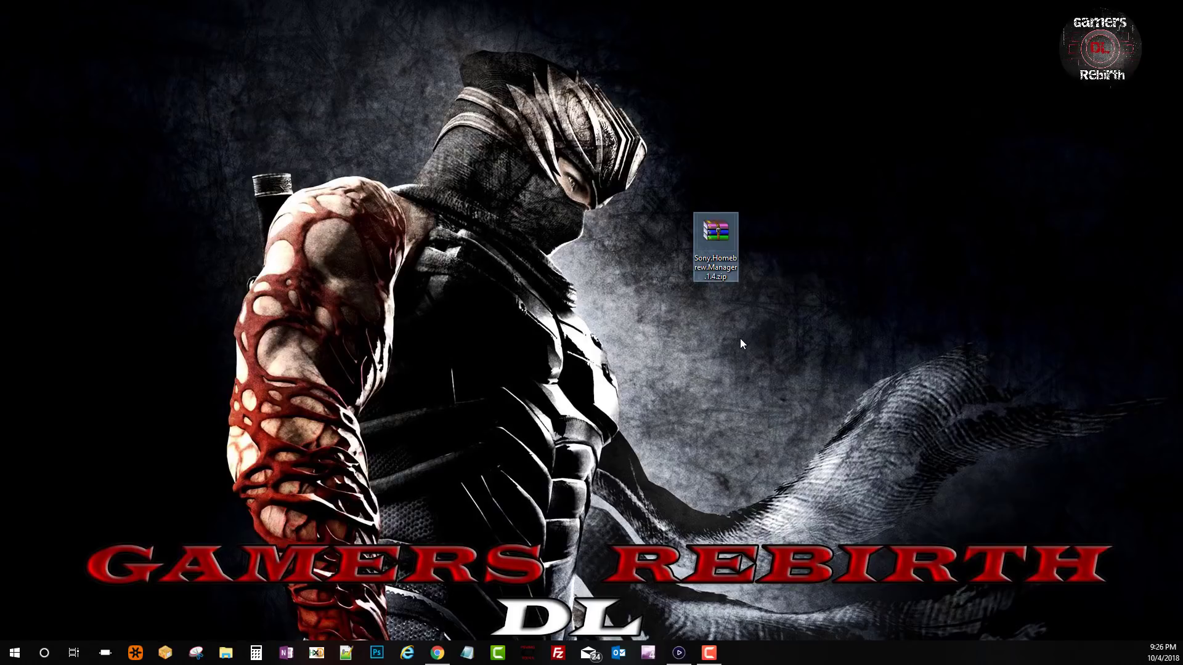
left_click(437, 652)
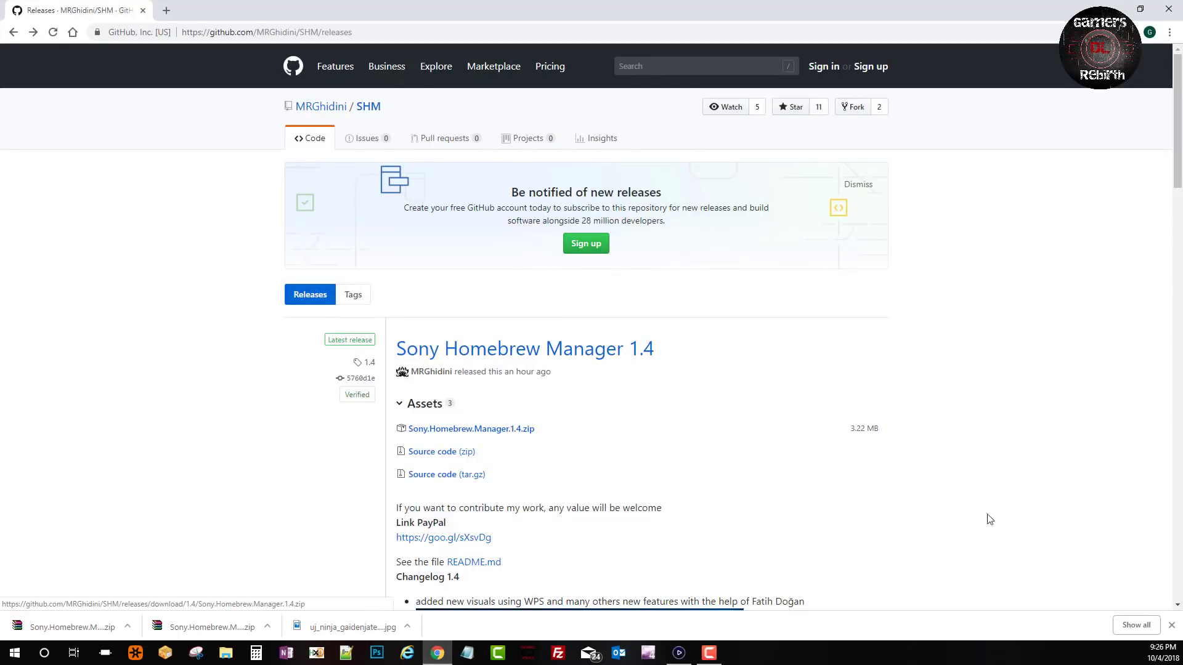
left_click(1173, 626)
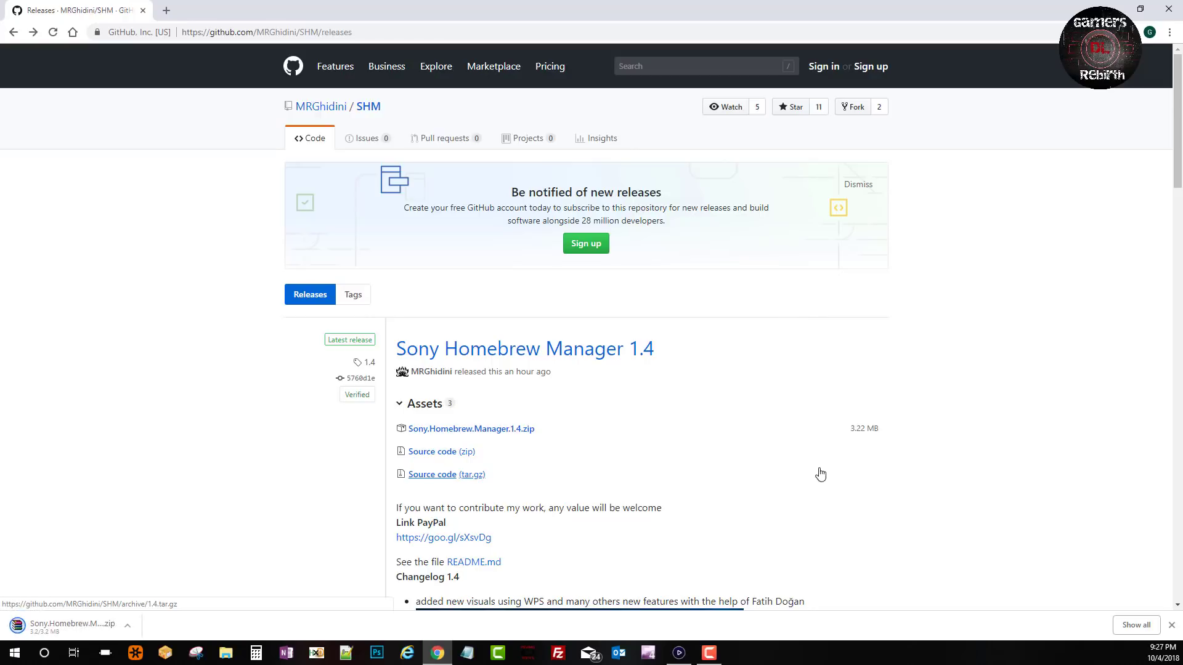
- Look over the Sony Homebrew Manager 1.4 release notes and open the linked README.md
scroll(550, 491, "down", 1)
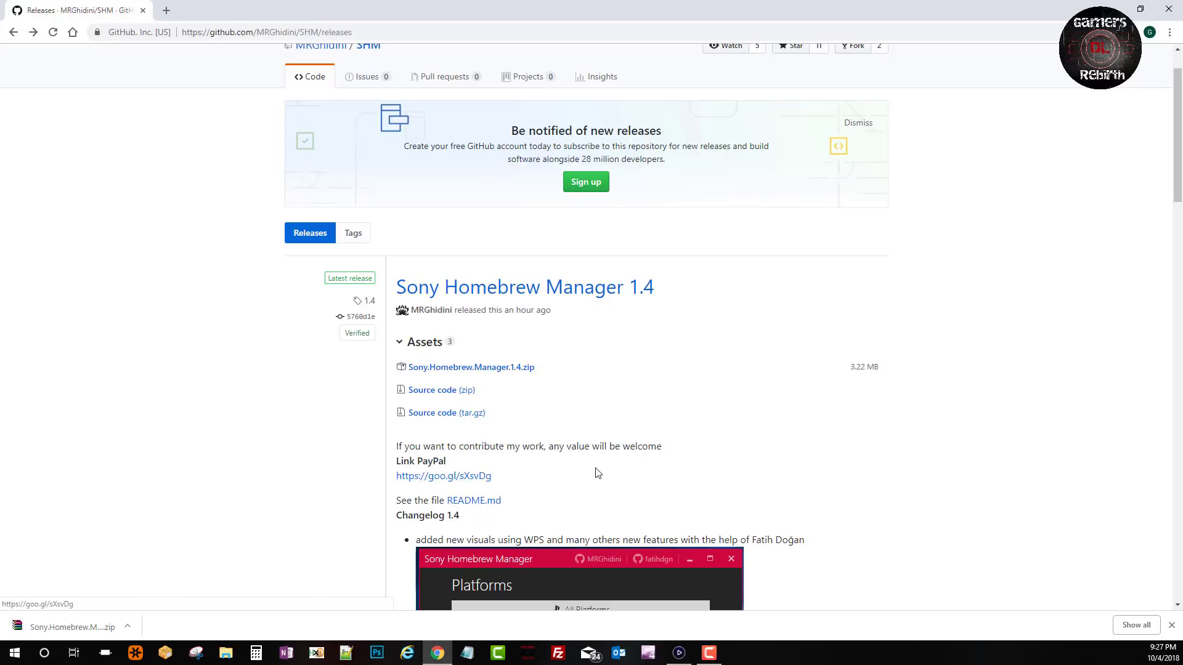
scroll(604, 461, "down", 2)
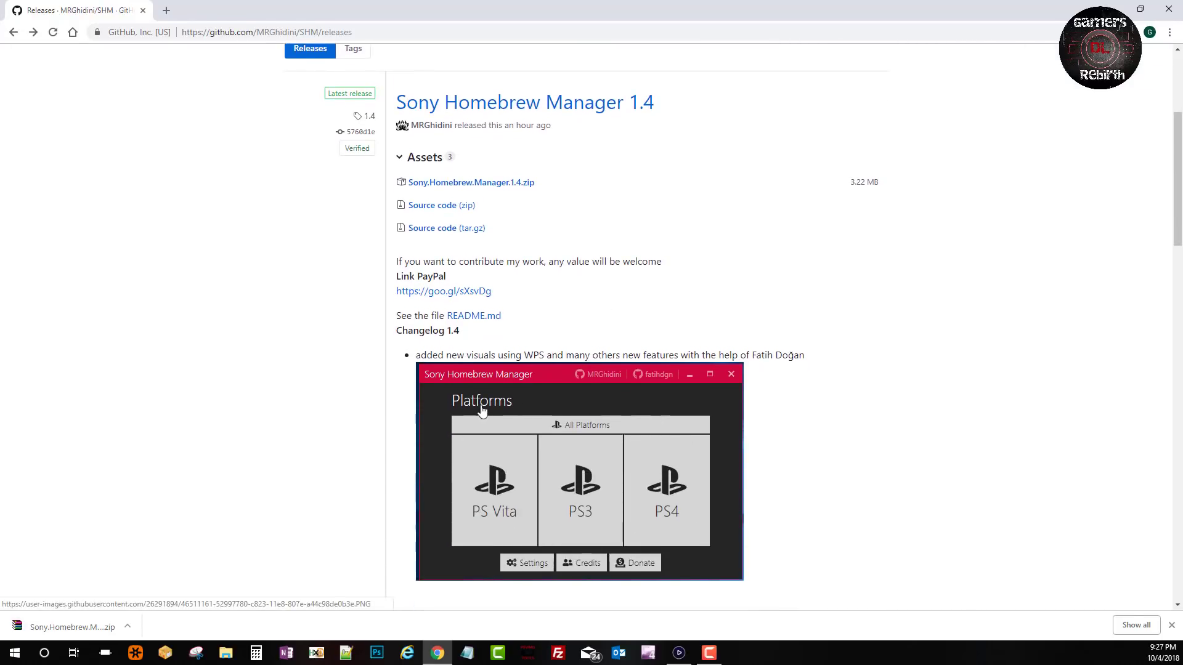
scroll(482, 411, "down", 2)
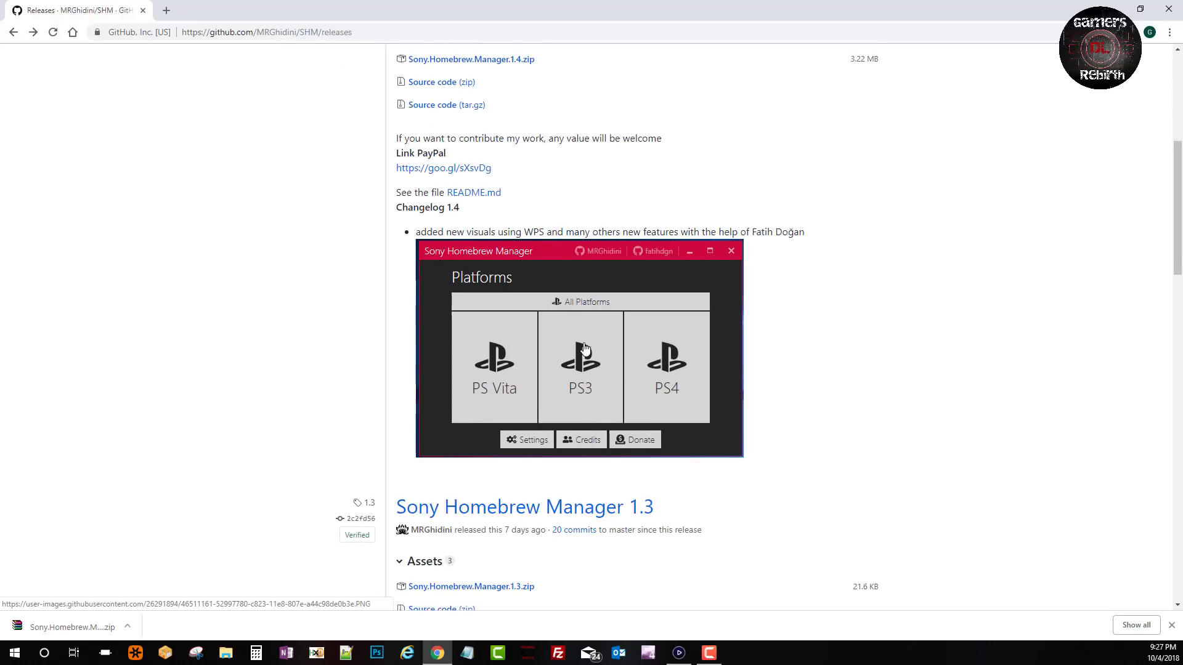
scroll(585, 349, "down", 2)
scroll(626, 343, "up", 2)
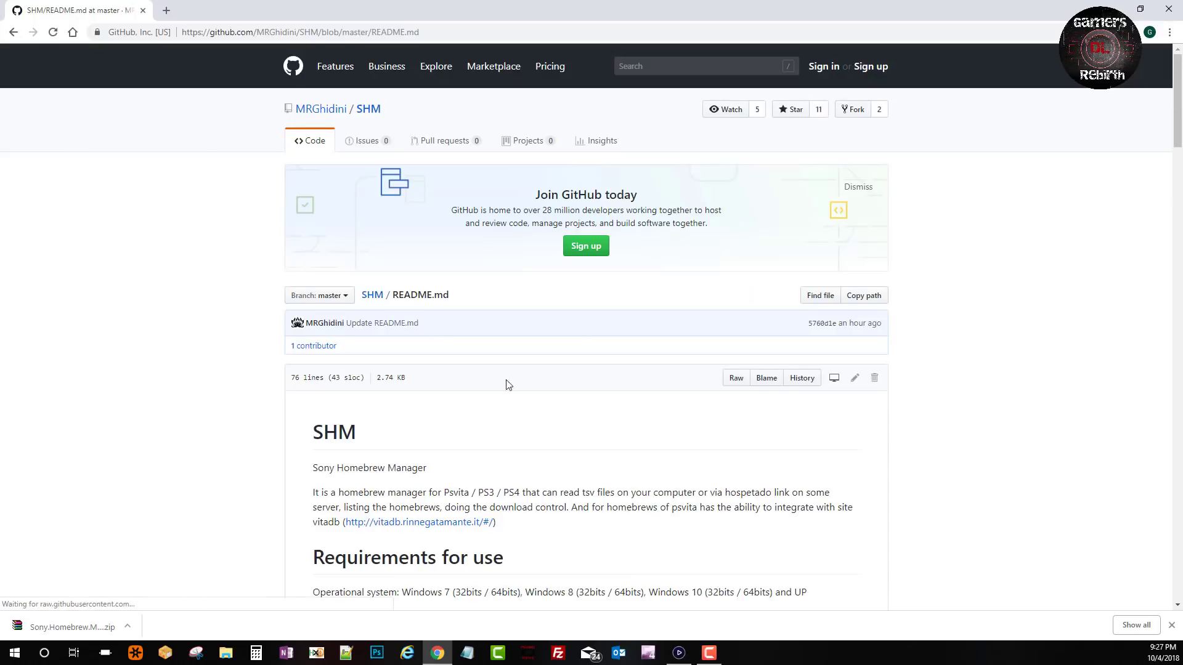
- Read the README's requirements, initial settings, usage instructions and recommended TSV sources for PS Vita, PS3 and PS4
scroll(508, 386, "down", 6)
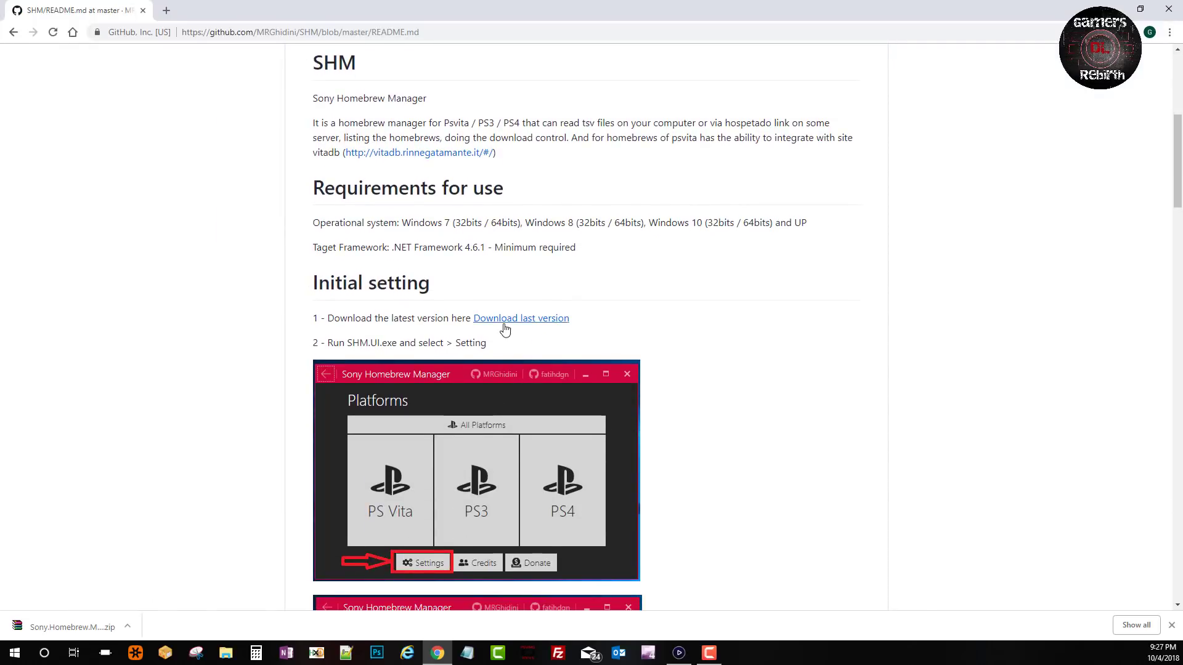
scroll(358, 273, "down", 2)
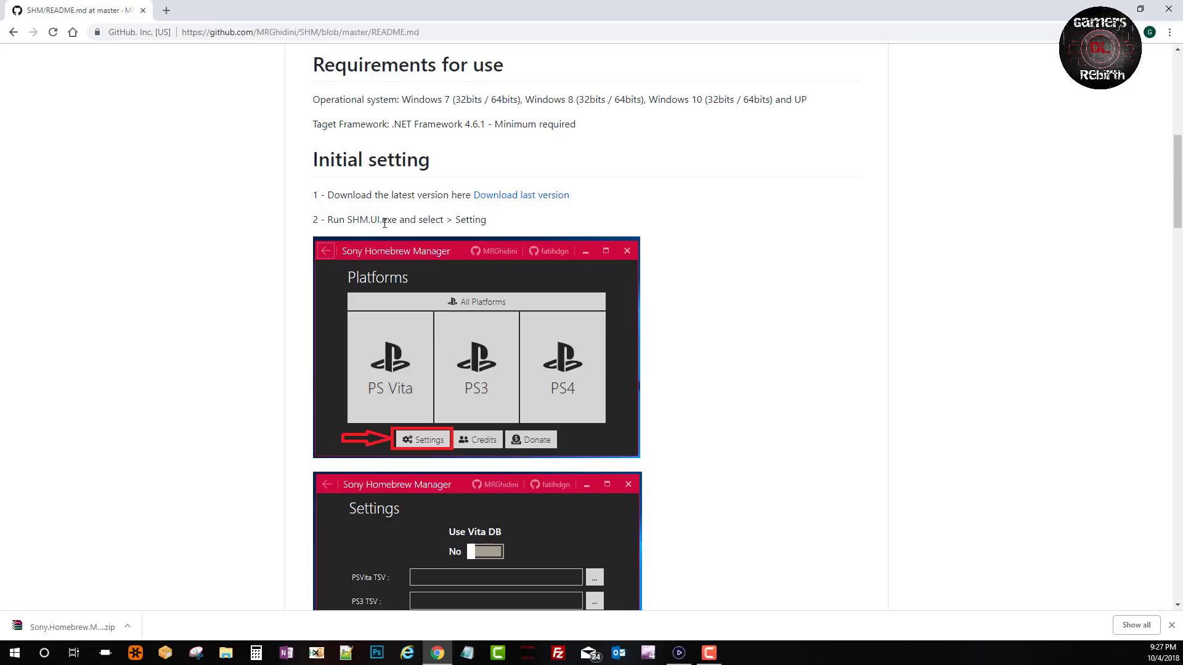
scroll(419, 324, "down", 2)
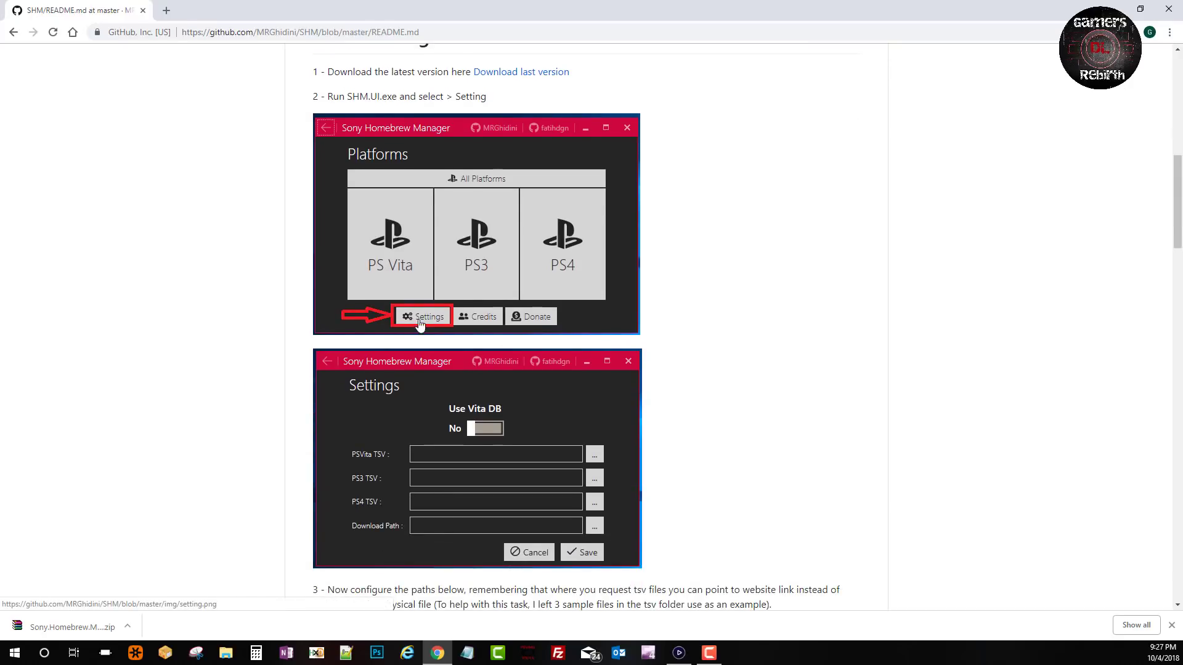
scroll(431, 345, "down", 2)
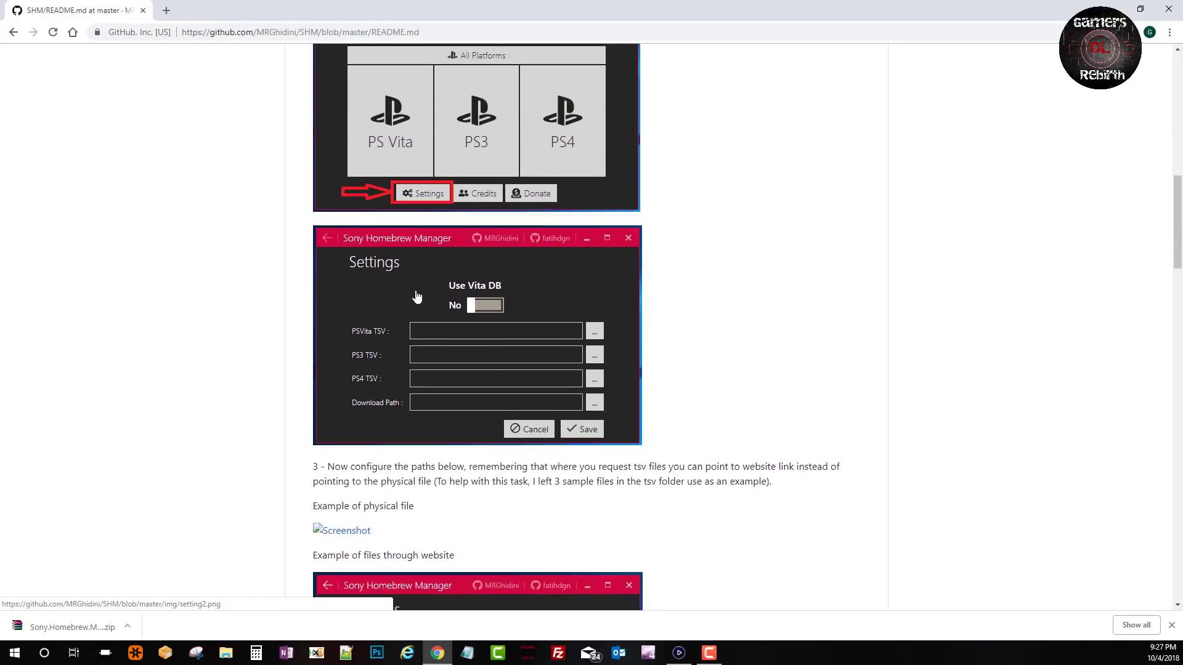
scroll(467, 356, "down", 4)
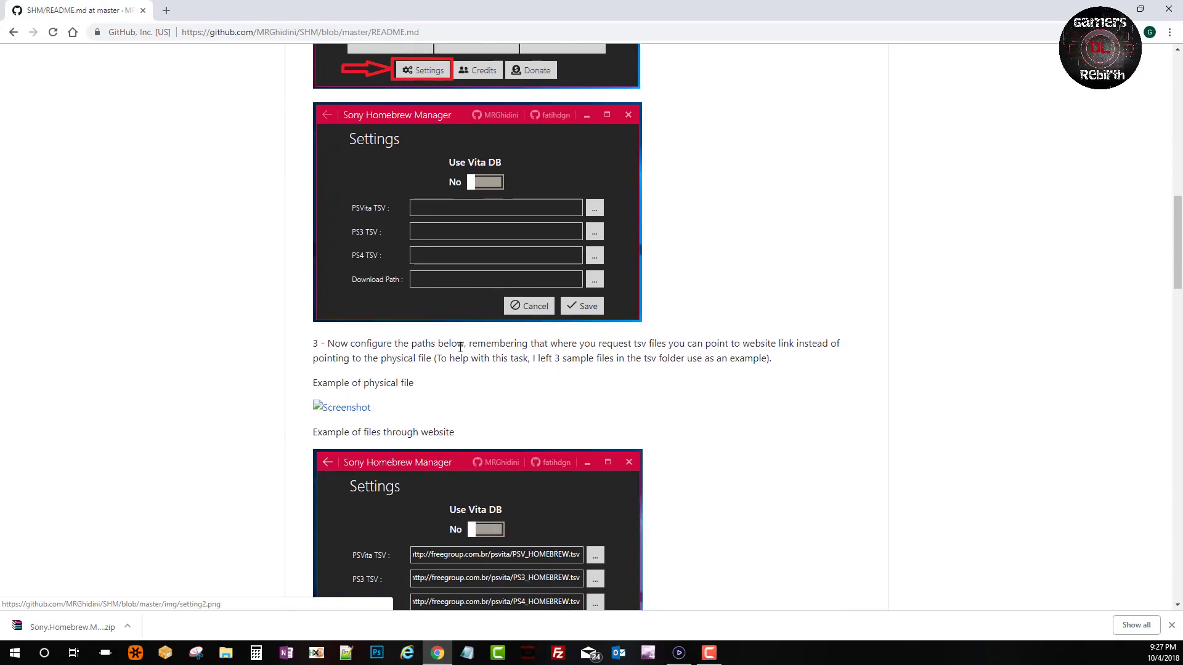
scroll(462, 351, "down", 3)
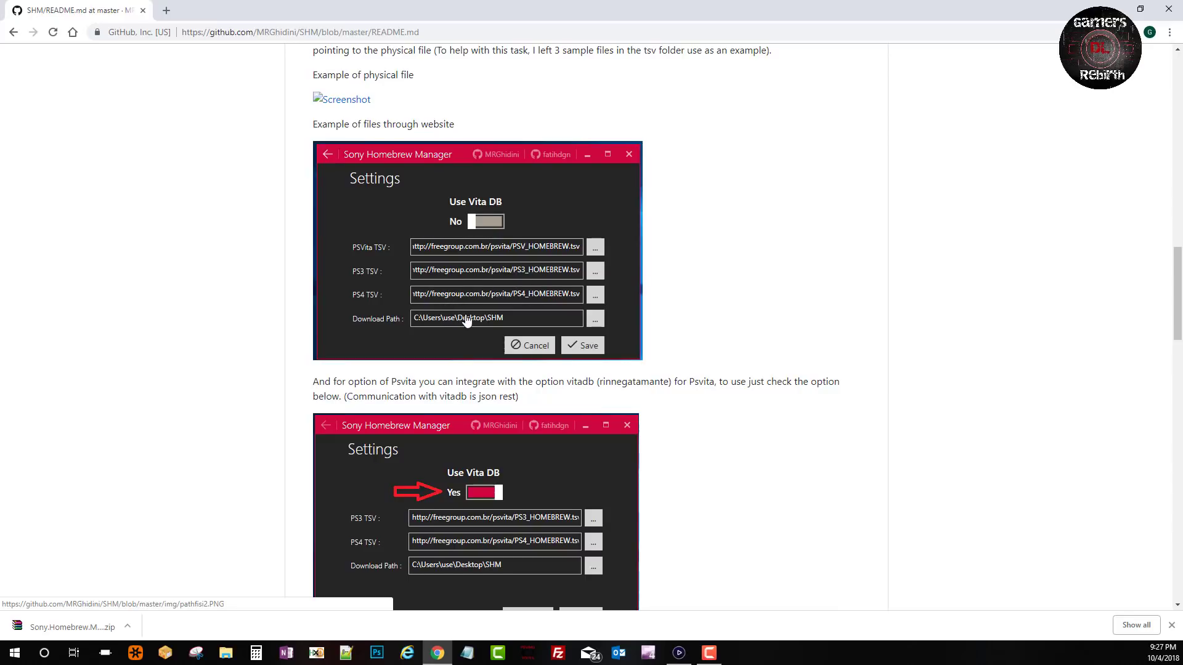
scroll(465, 317, "down", 3)
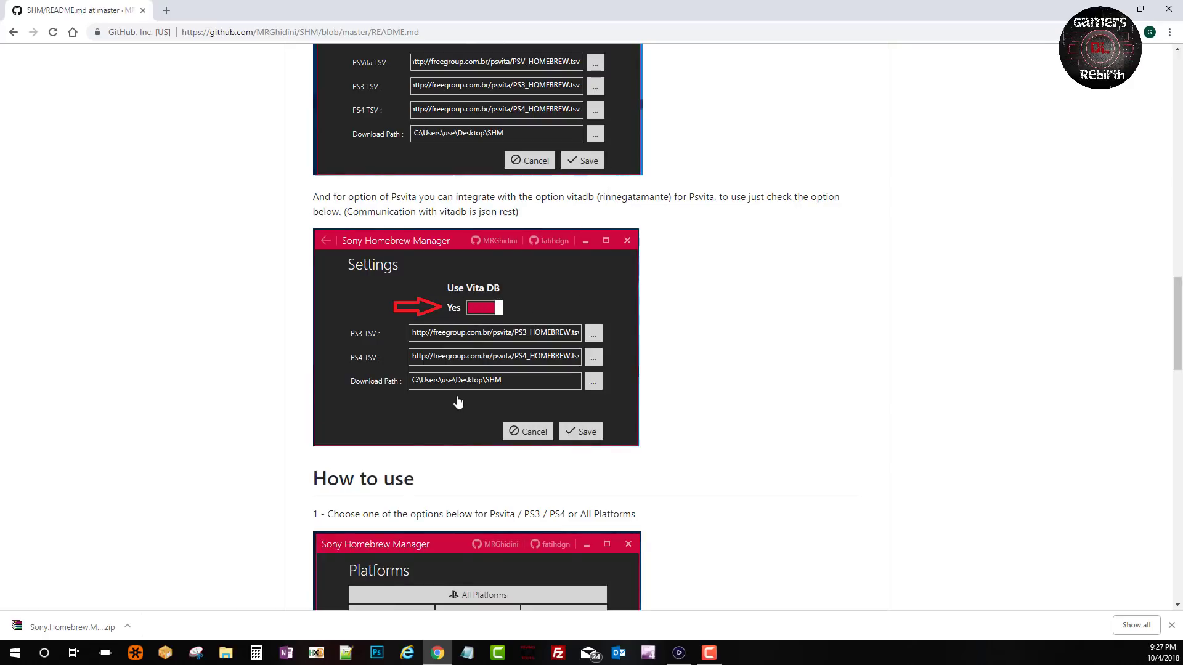
scroll(465, 370, "down", 6)
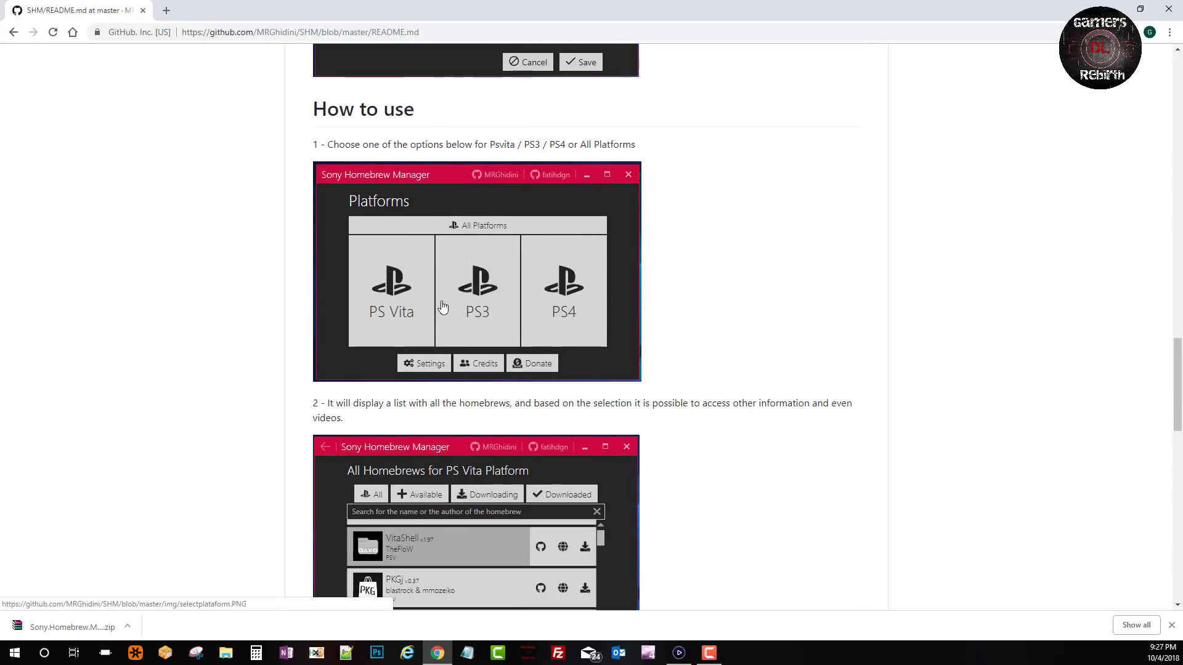
scroll(562, 317, "down", 4)
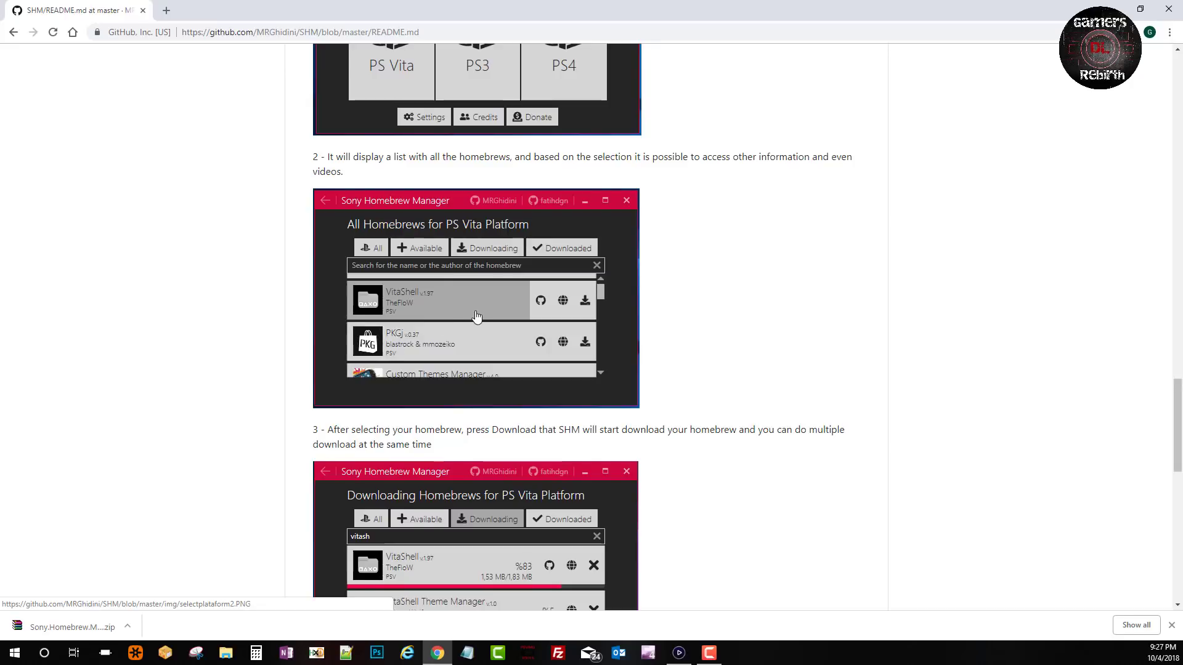
scroll(403, 308, "down", 5)
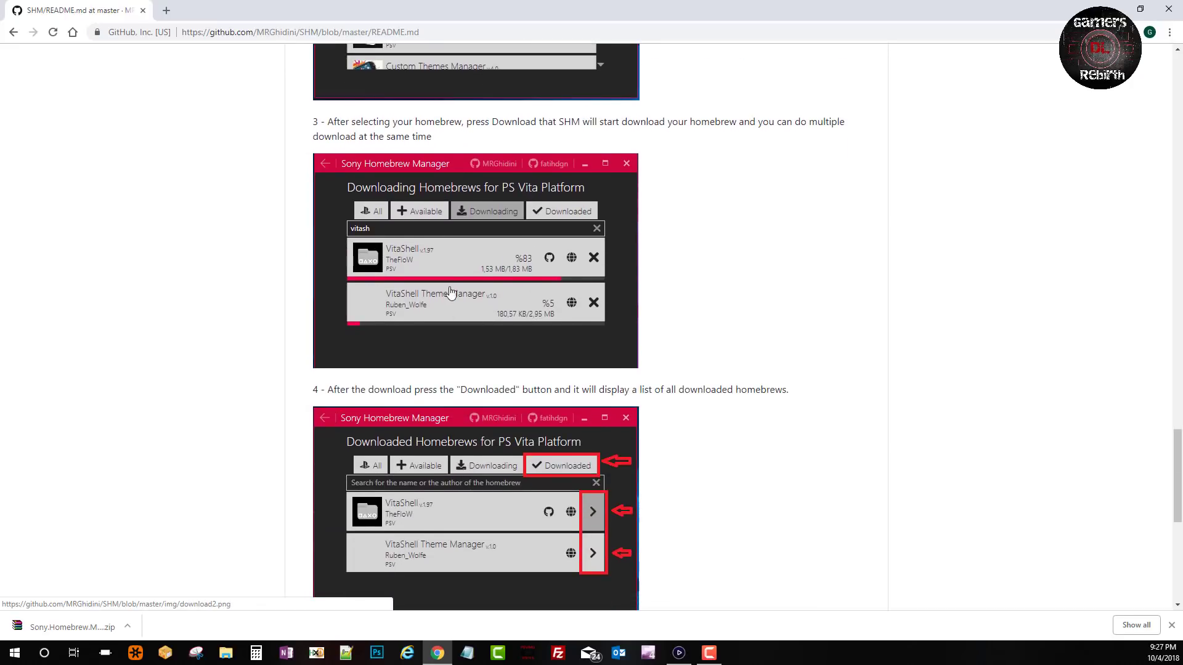
scroll(665, 314, "down", 2)
scroll(702, 327, "down", 1)
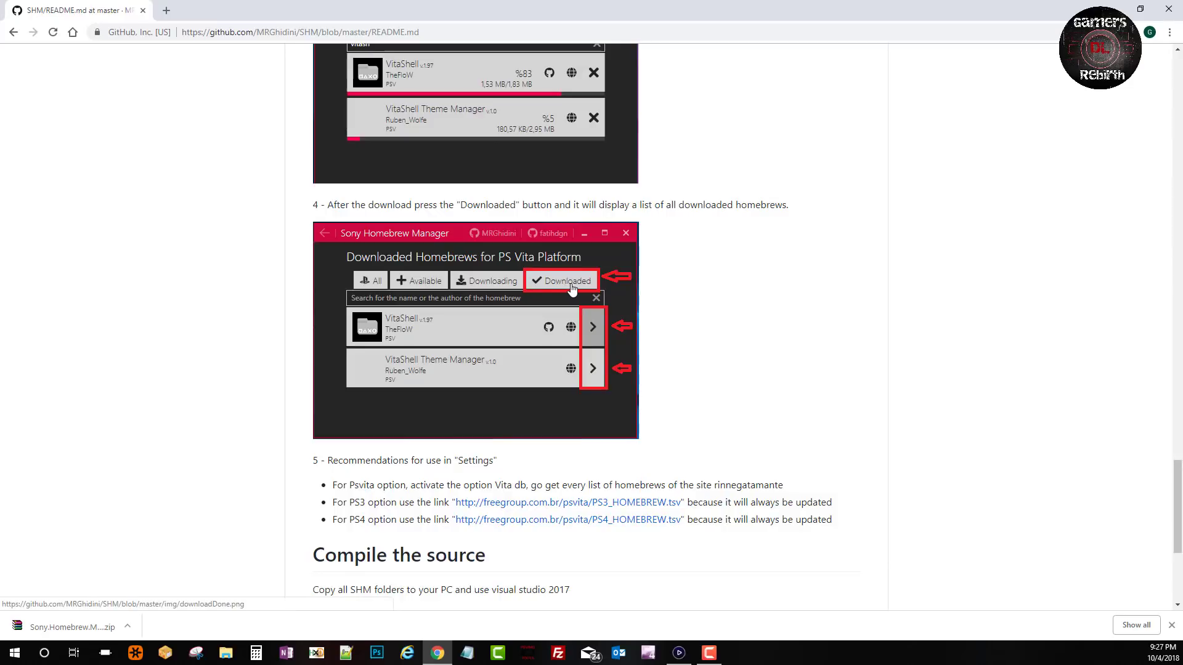
scroll(668, 328, "down", 2)
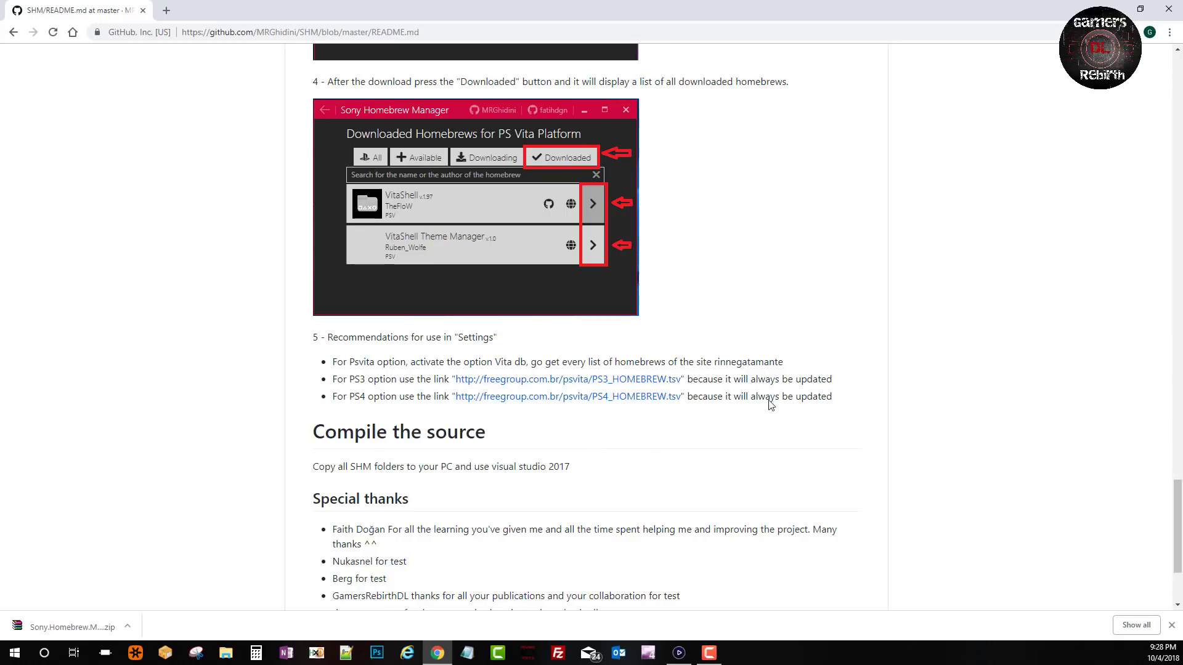
- Extract the SHM folder from Sony.Homebrew.Manager.1.4.zip to the desktop and place it beside the archive
left_click(1112, 10)
left_click(720, 261)
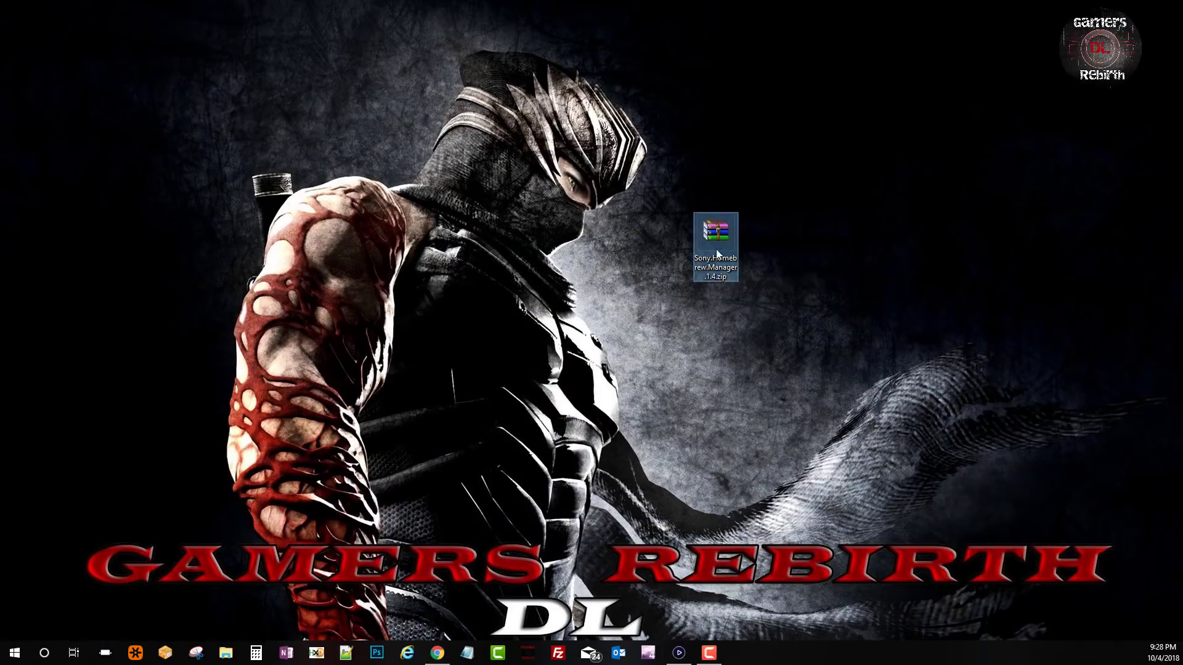
double_click(718, 241)
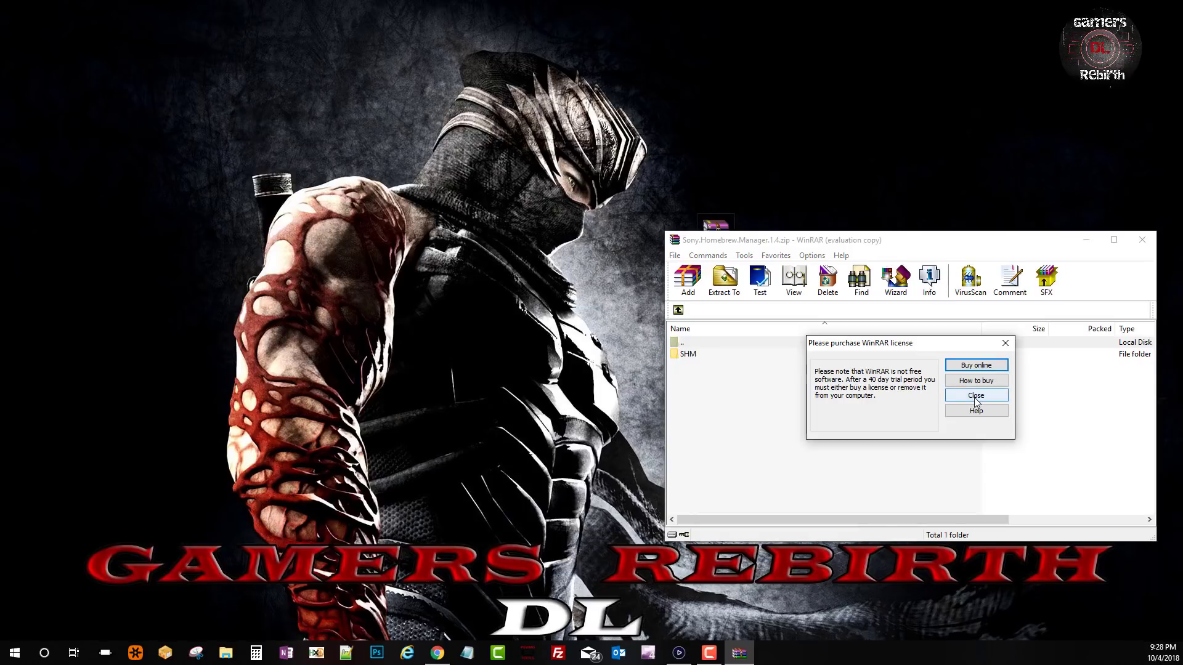
left_click(976, 398)
left_click_drag(688, 356, 856, 195)
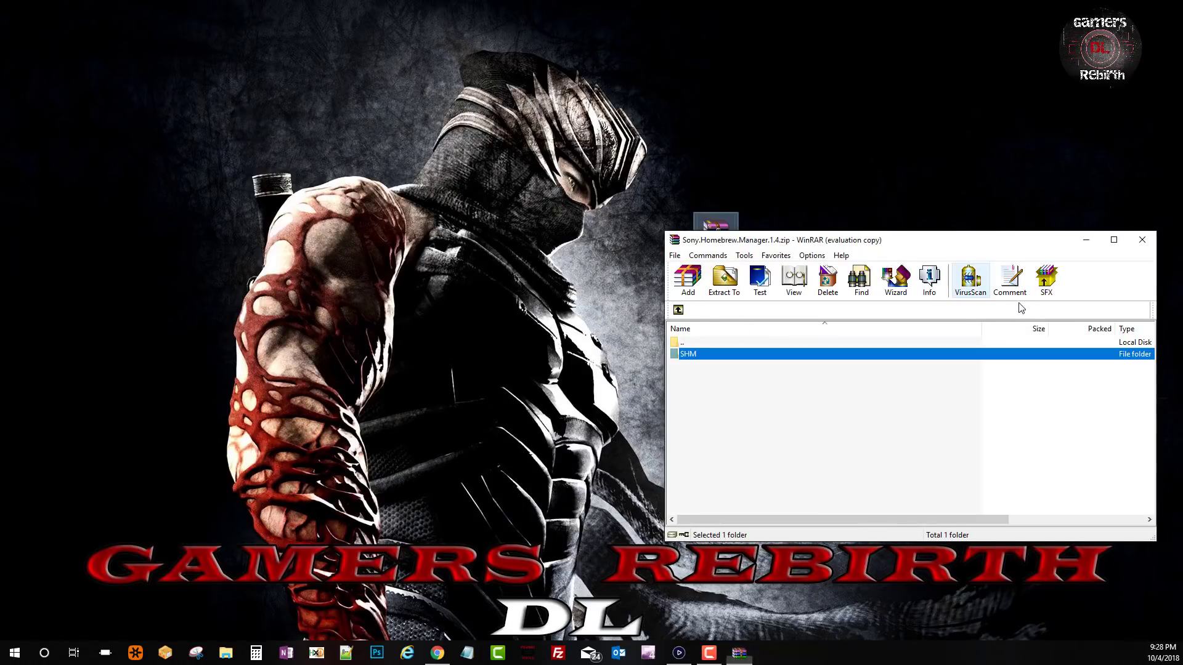
left_click(1086, 240)
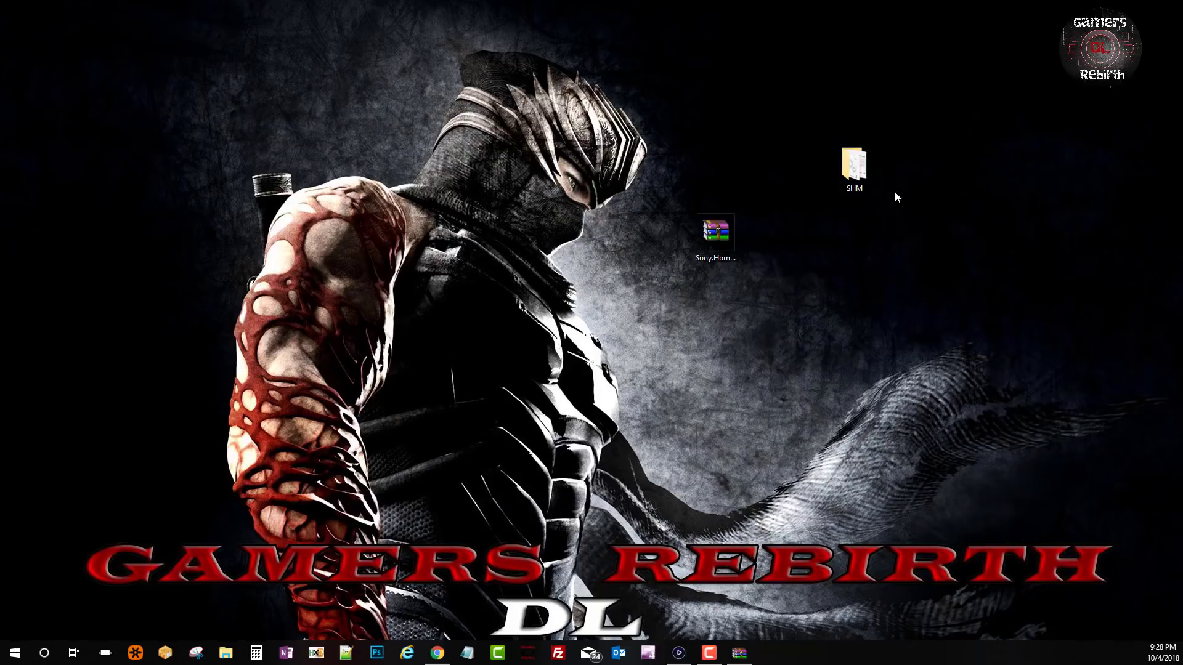
left_click_drag(858, 173, 819, 246)
- Run SHM.UI.exe from the SHM folder and enlarge the Sony Homebrew Manager window
double_click(818, 246)
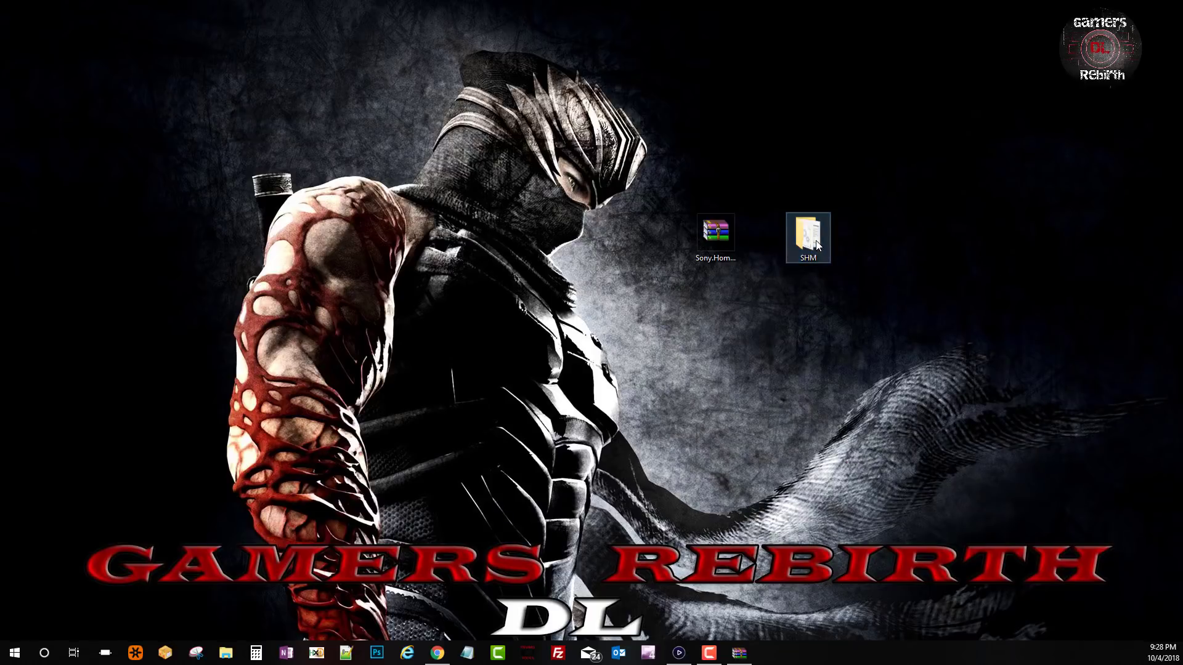
left_click(703, 509)
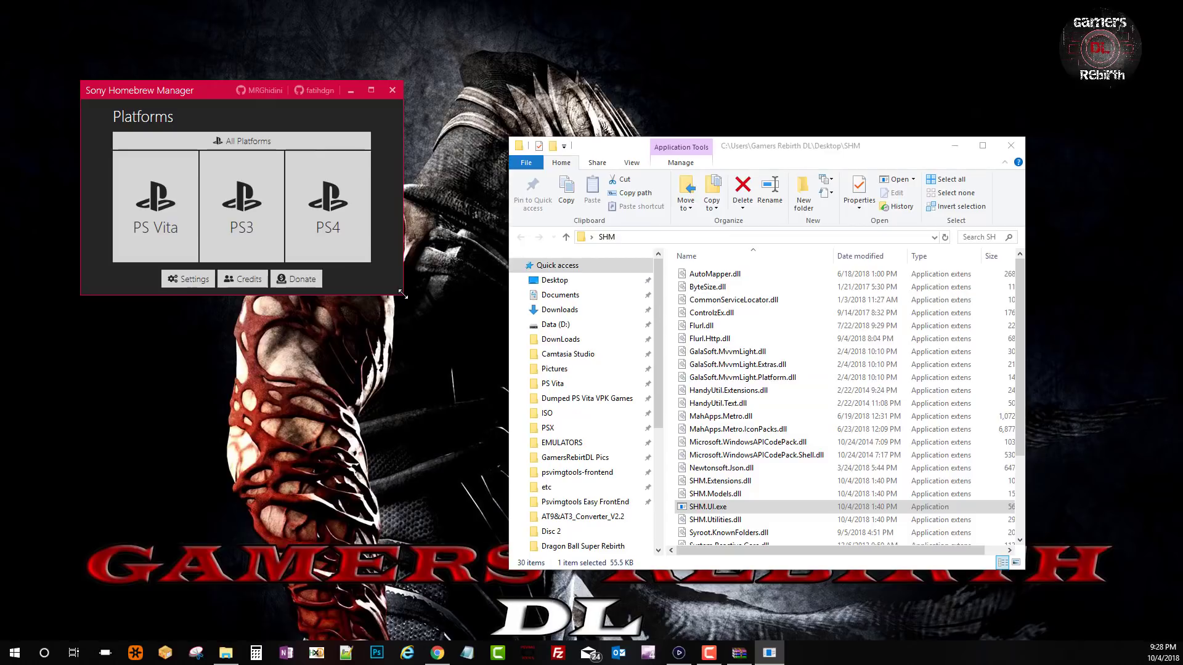
left_click_drag(404, 295, 1090, 526)
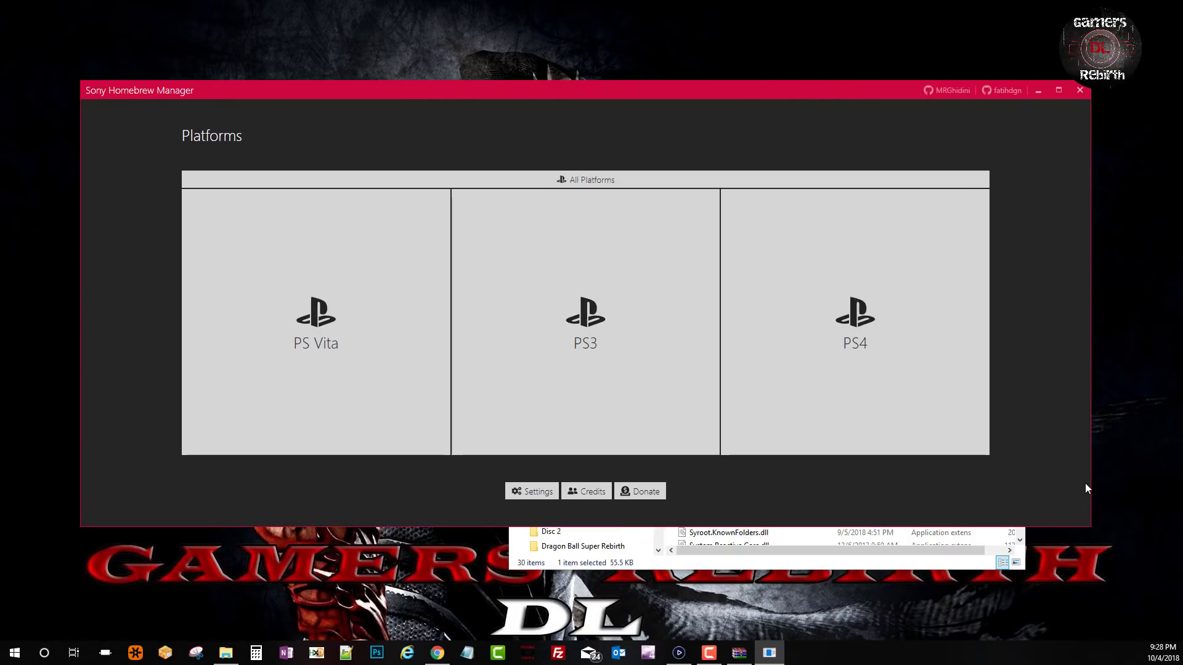
- Open the Sony Homebrew Manager settings and set Use Vita DB to Yes
left_click(530, 492)
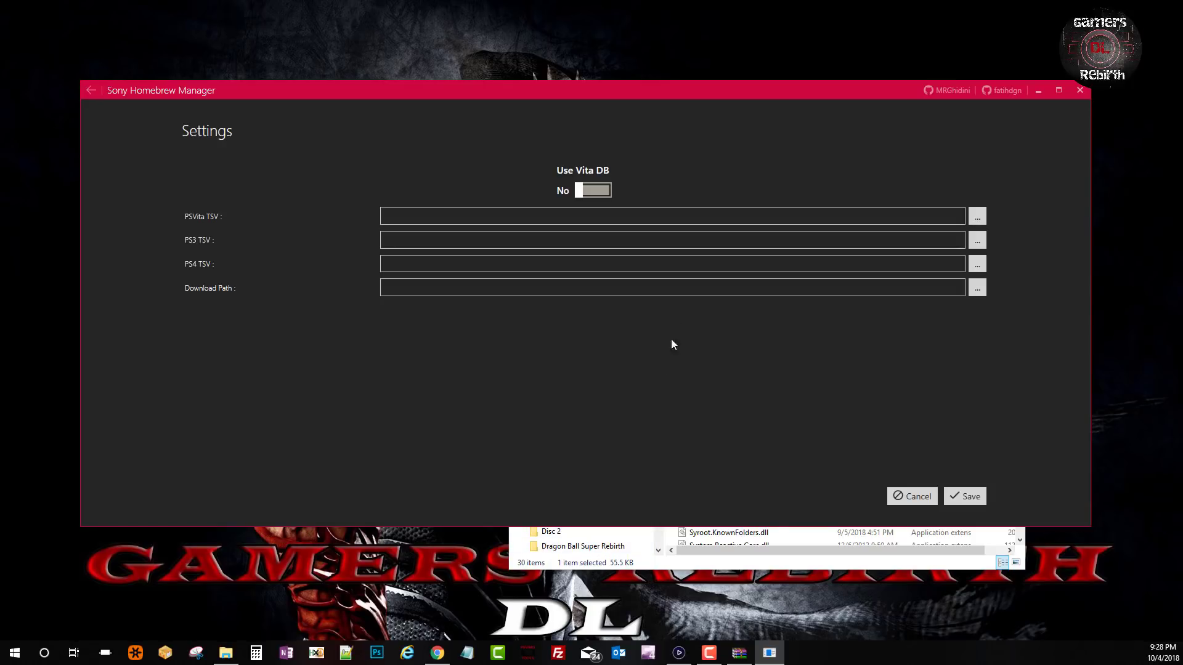
left_click(586, 195)
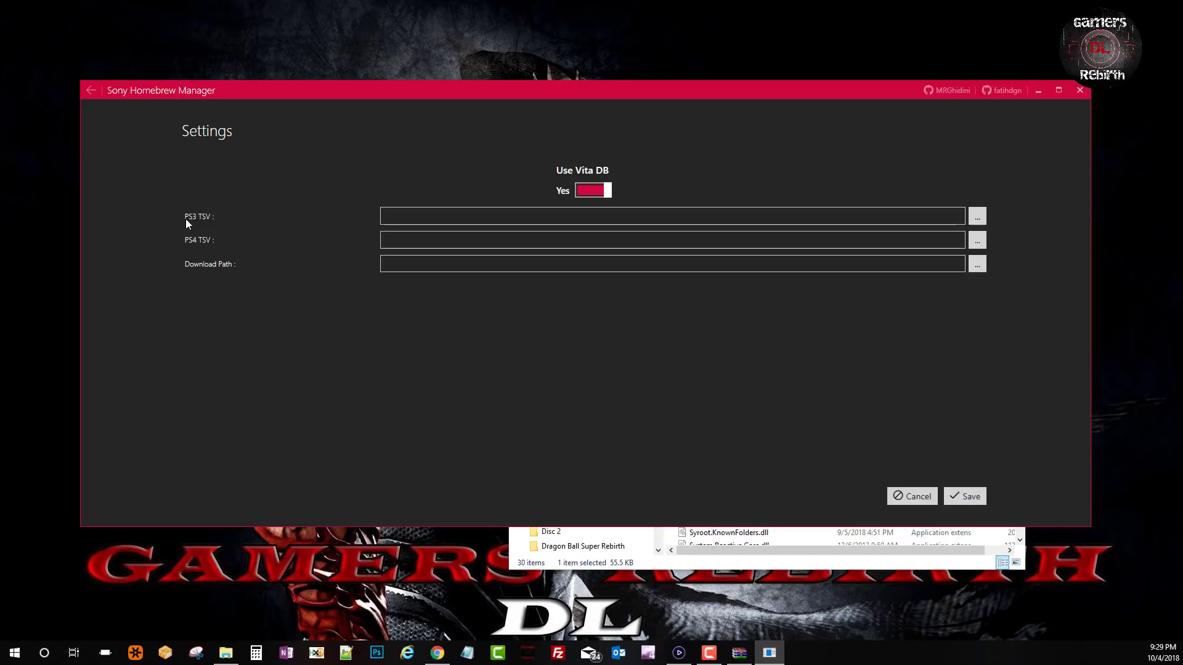
left_click(437, 653)
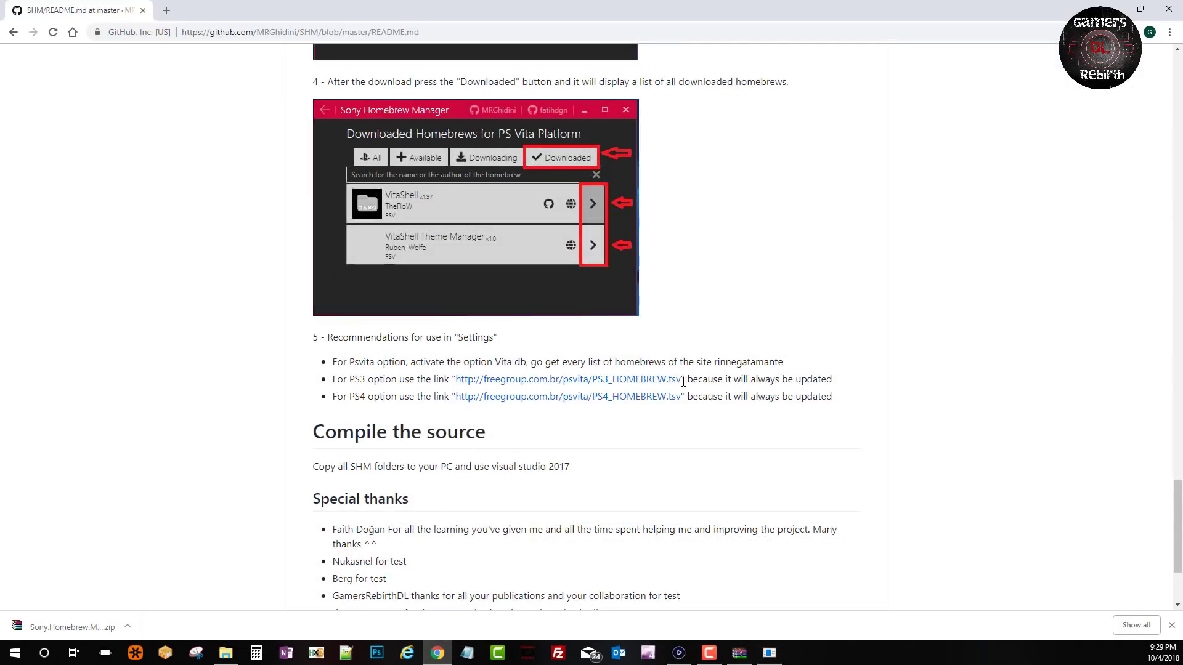
left_click_drag(683, 380, 457, 389)
key("ctrl+c")
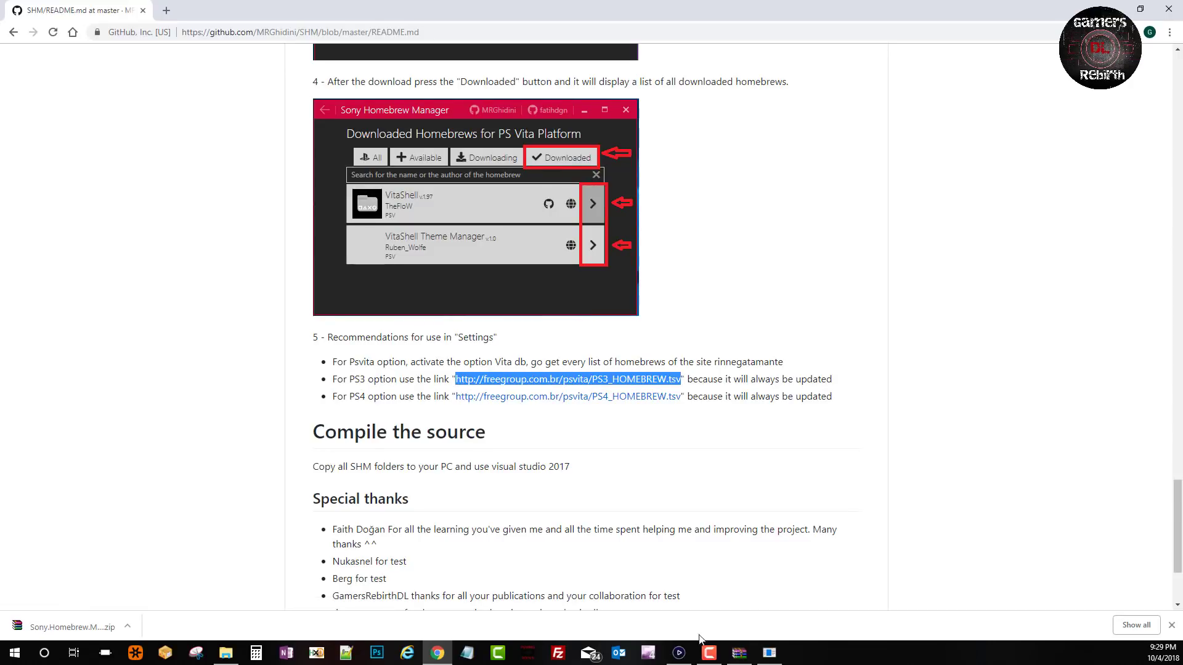
key("alt+Tab")
left_click(534, 216)
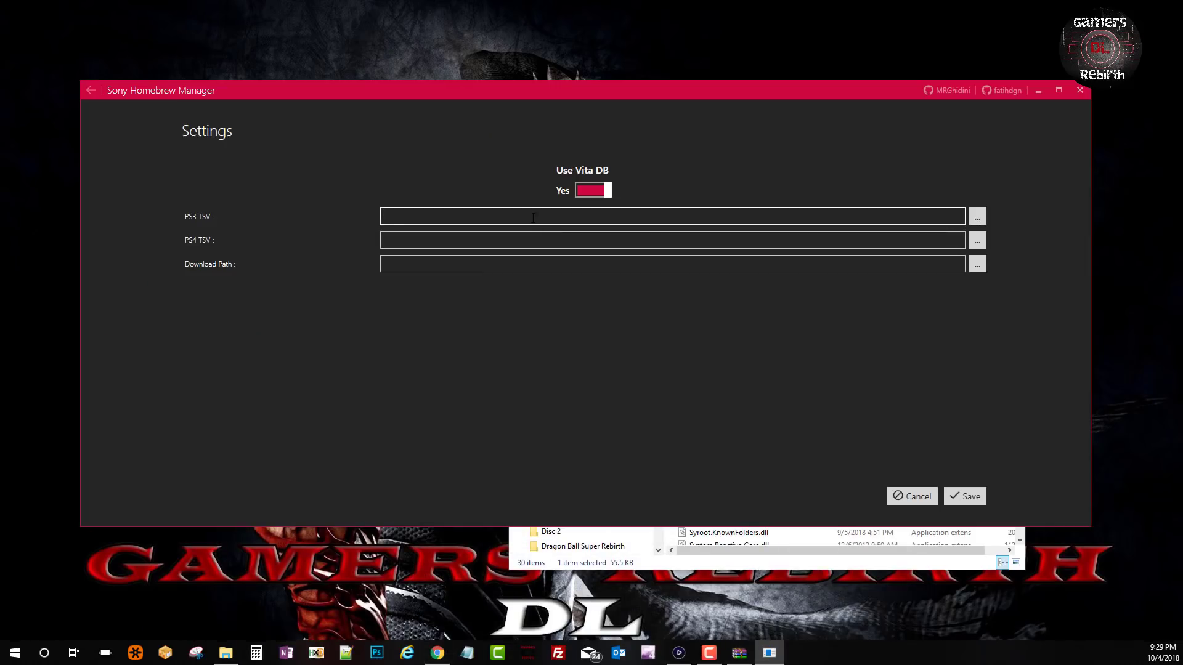
right_click(533, 217)
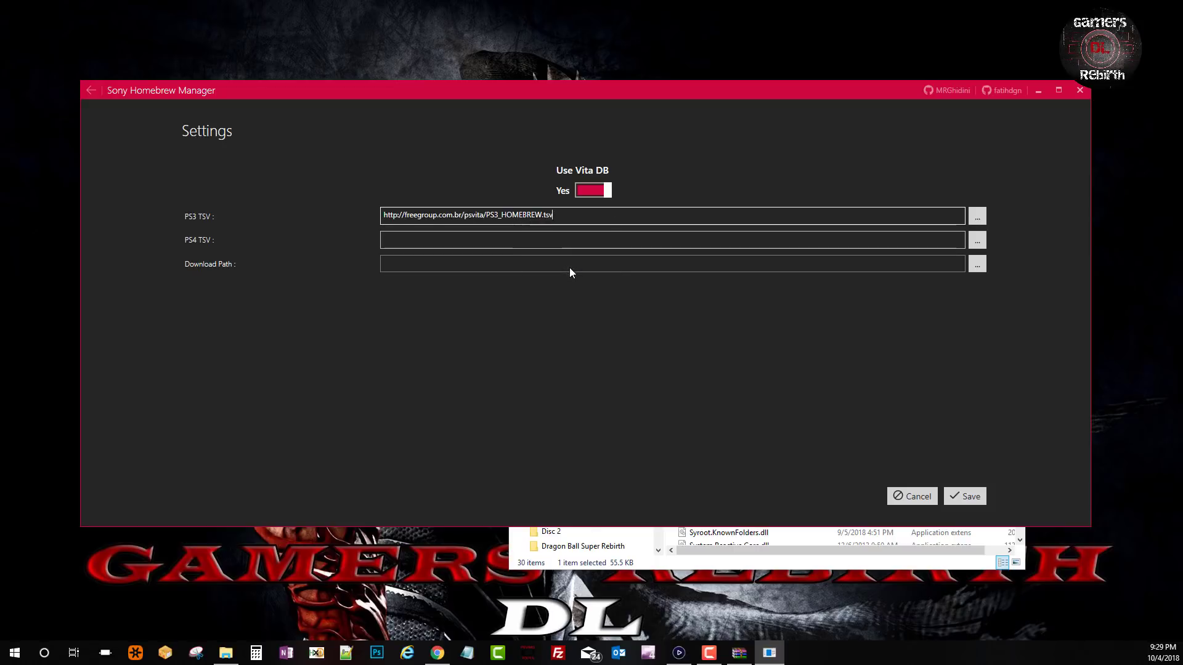
left_click(561, 266)
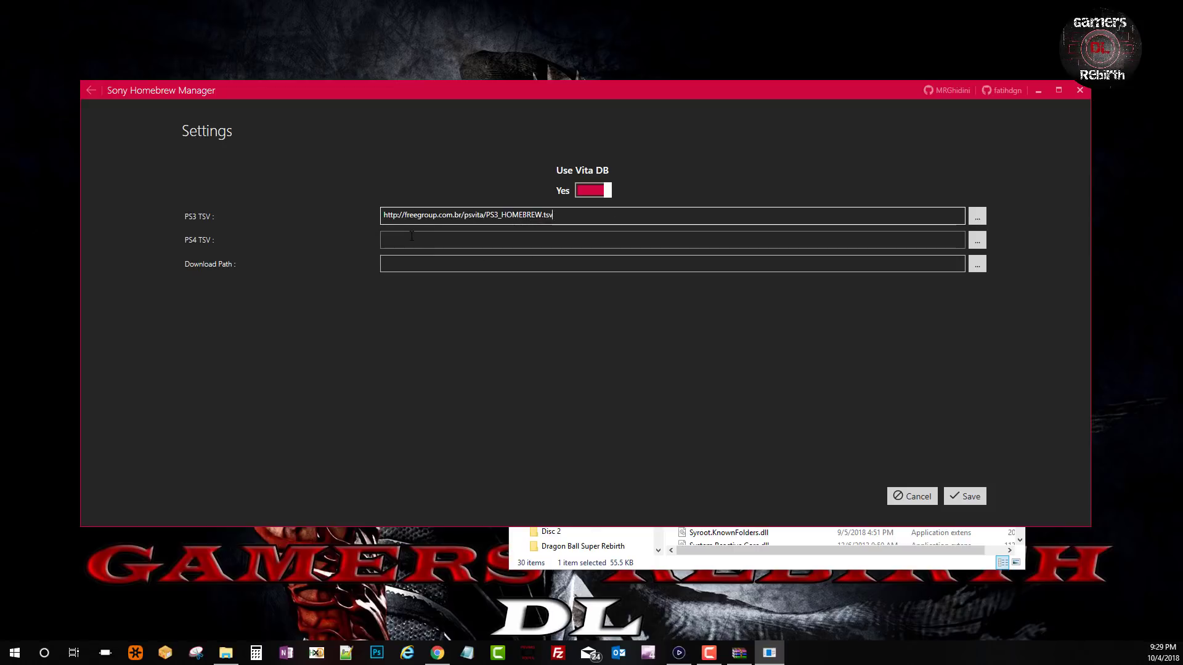
left_click(451, 243)
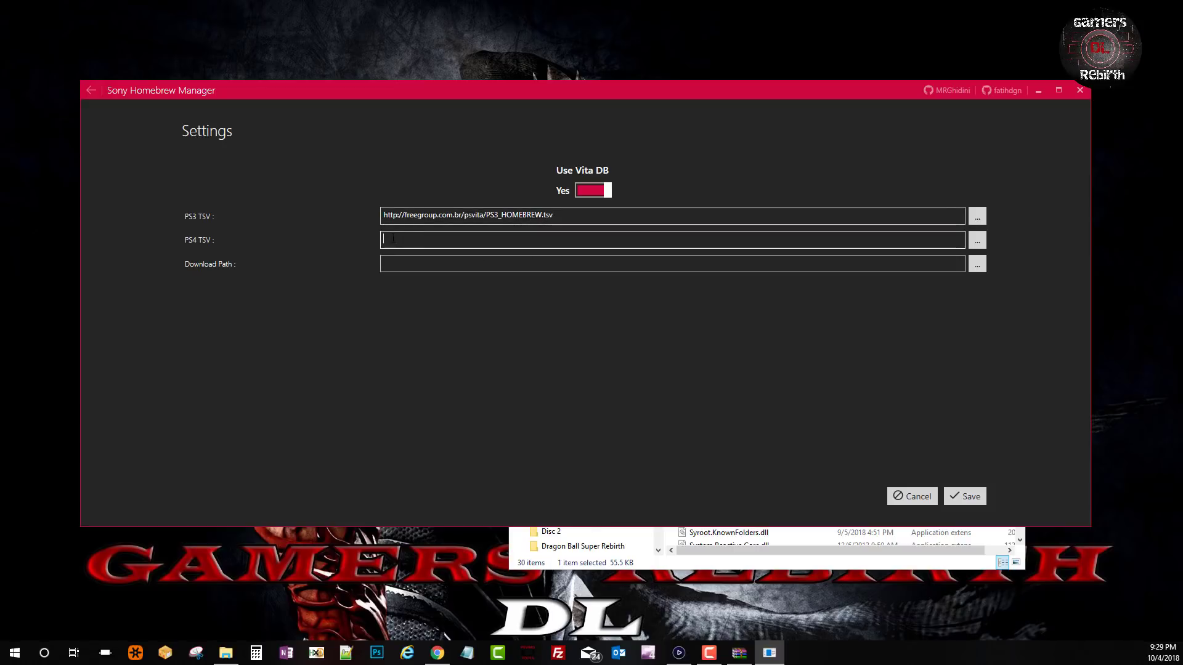
left_click(437, 653)
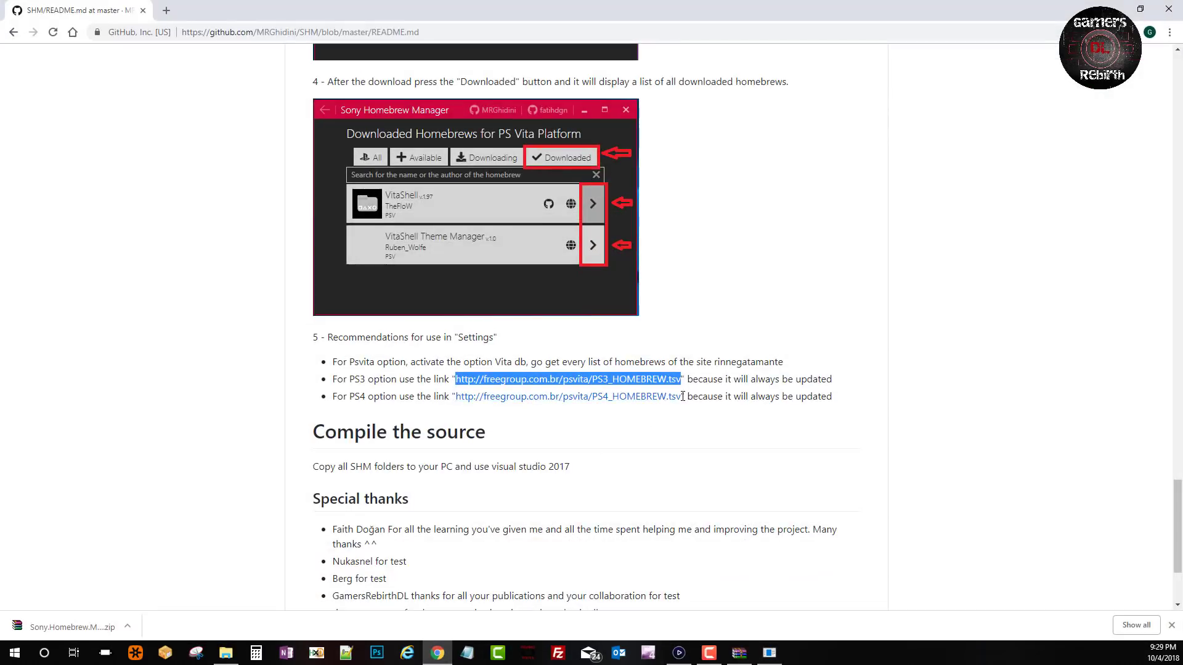
left_click_drag(683, 396, 458, 402)
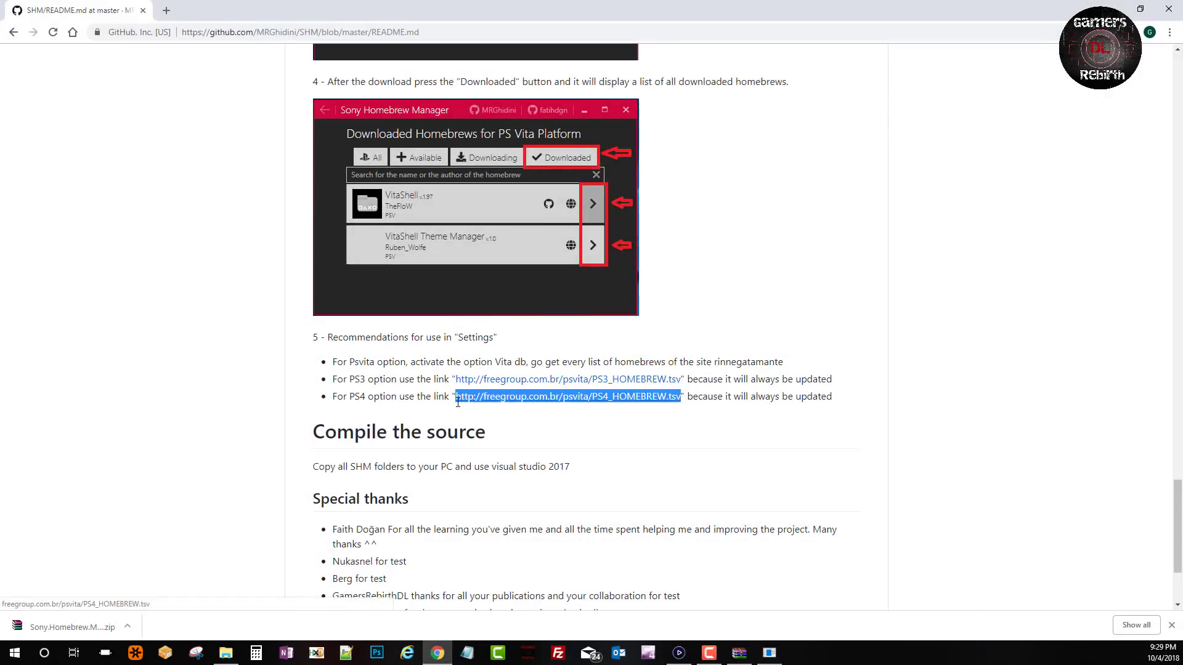
right_click(471, 401)
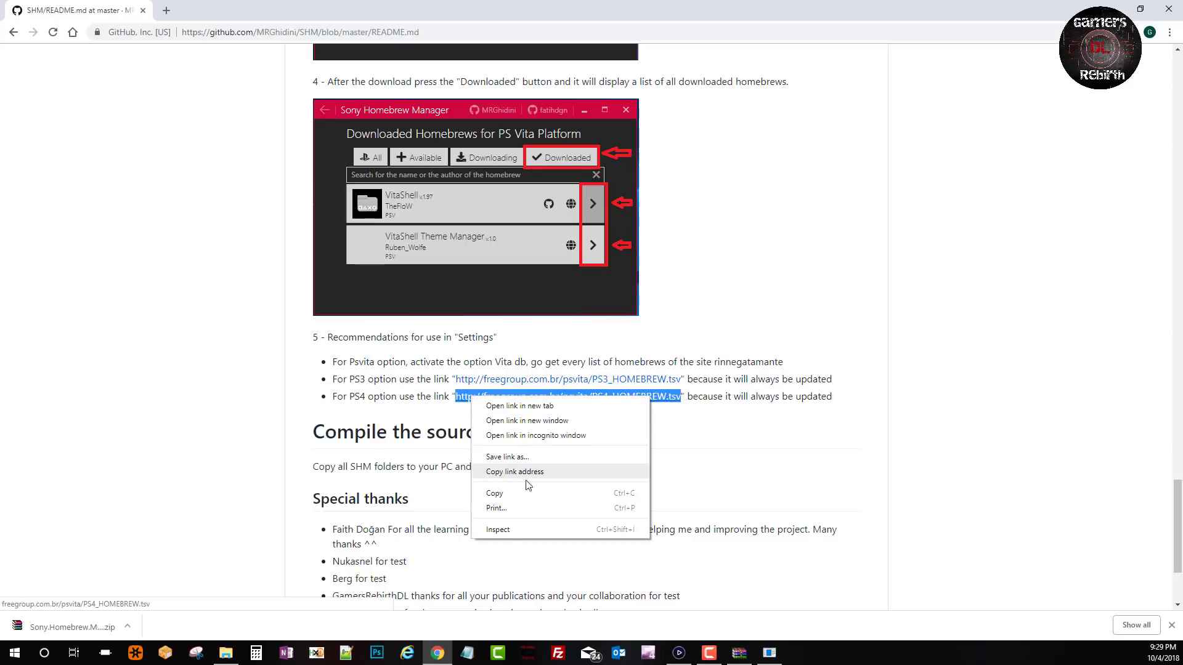
left_click(524, 498)
left_click(769, 653)
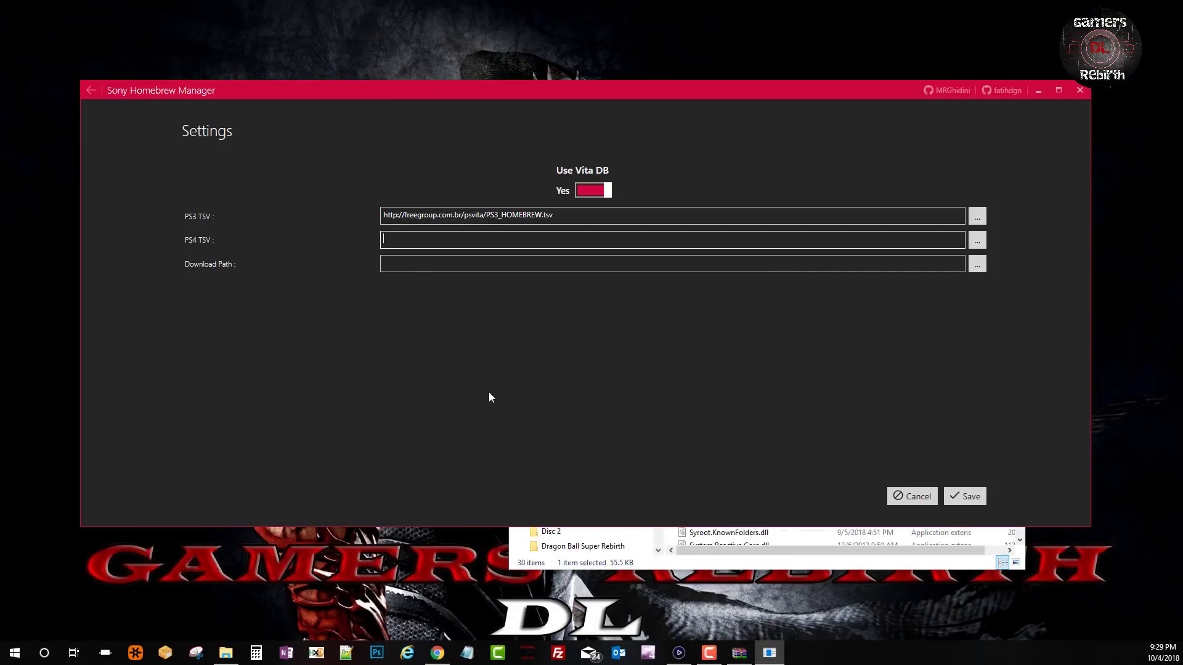
left_click(414, 239)
key("ctrl+v")
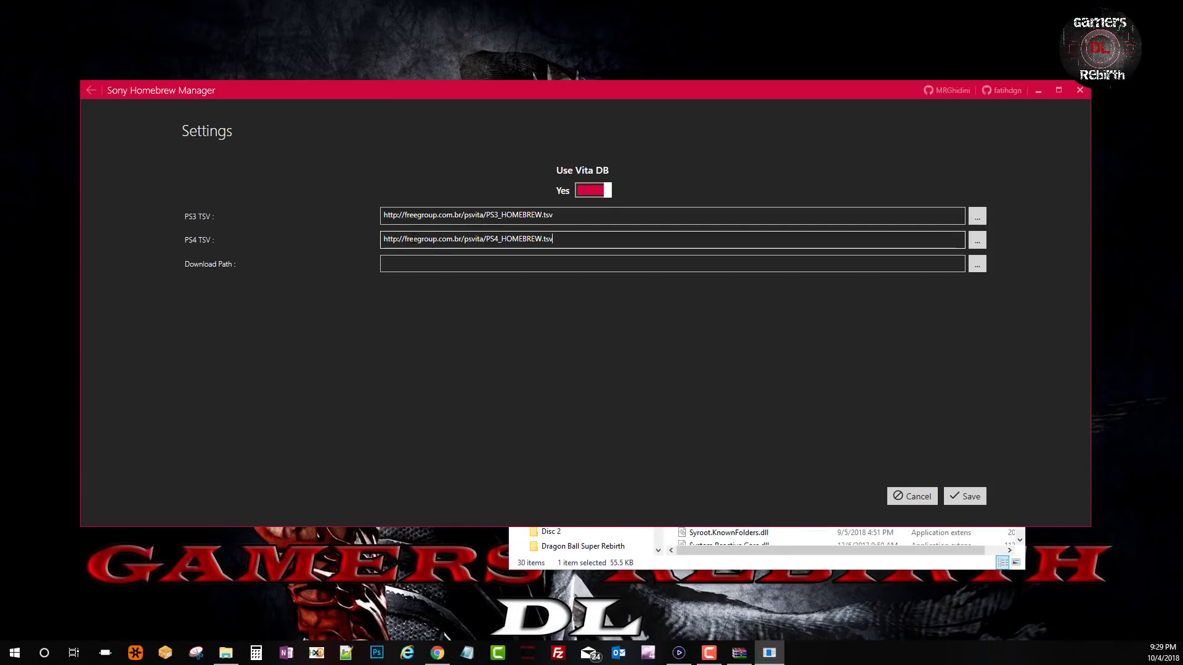
- Save the Sony Homebrew Manager settings with Download Path left empty, confirm the changes and dismiss the notice
left_click(404, 263)
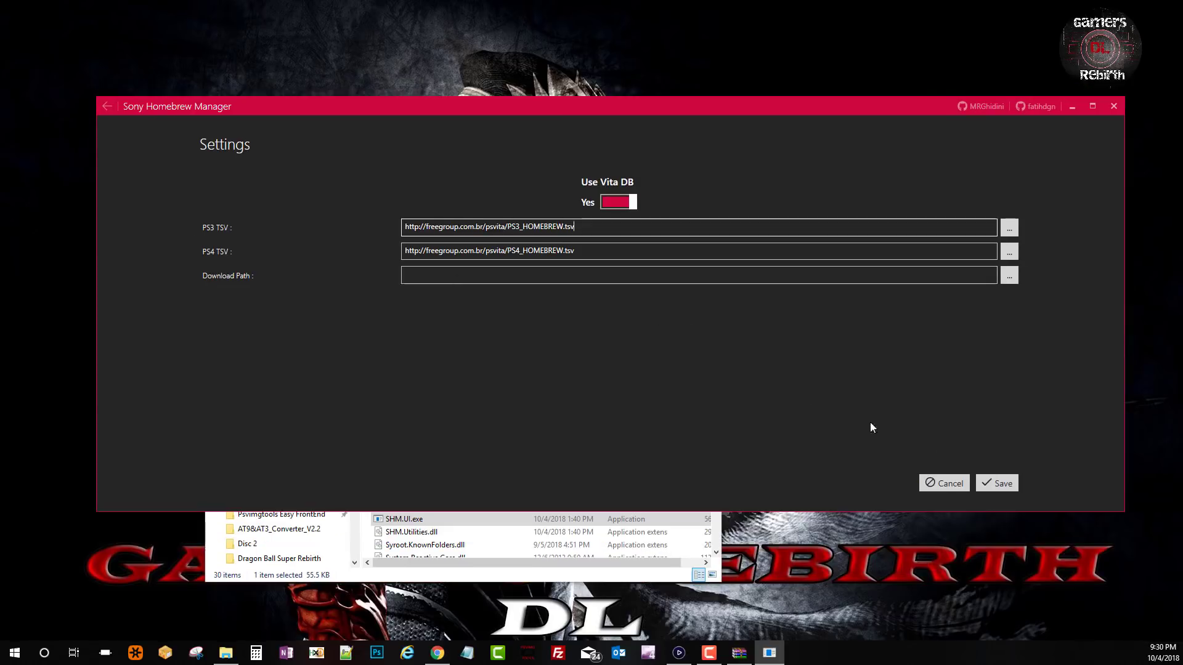
left_click(1007, 486)
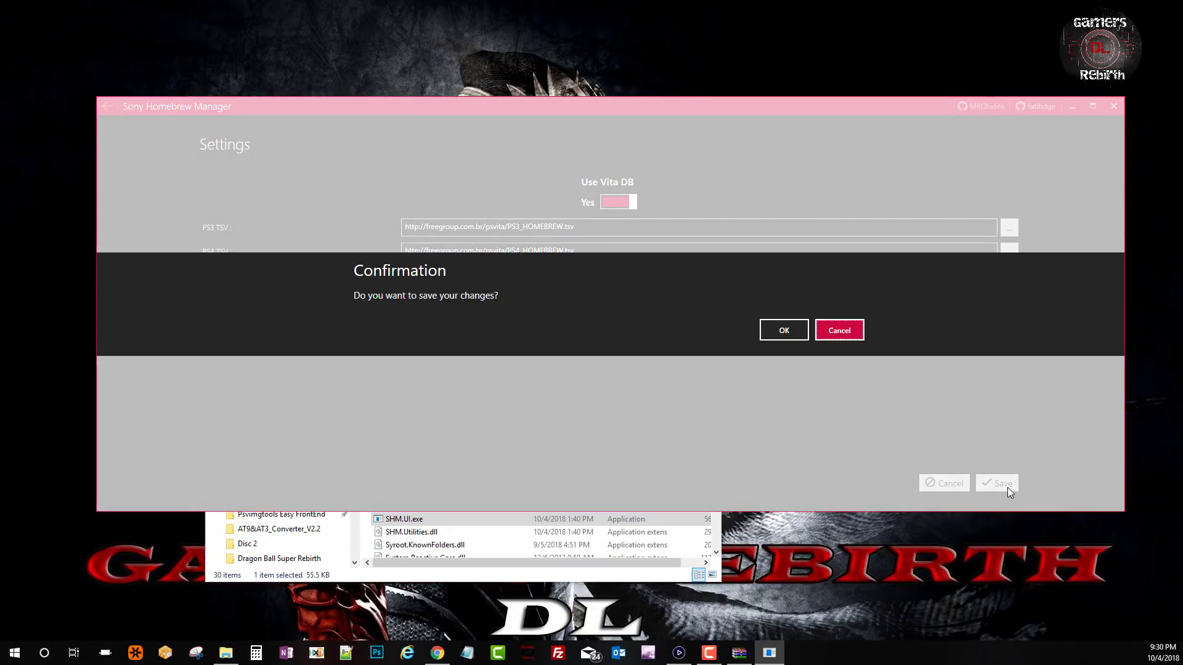
left_click(788, 331)
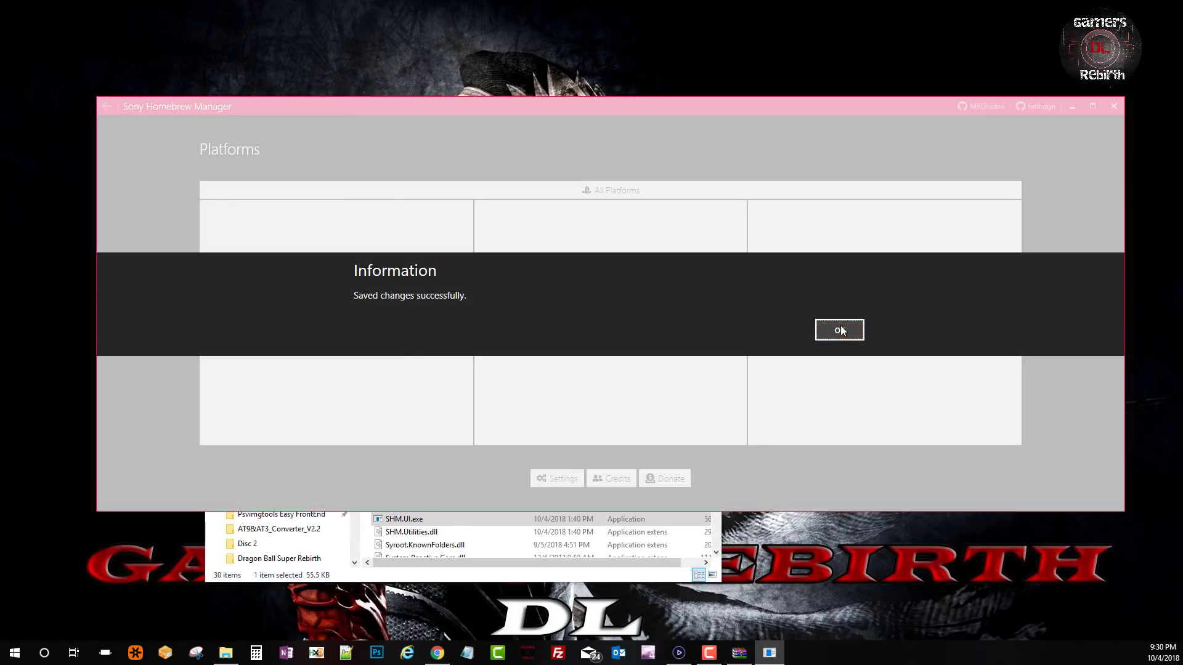
left_click(841, 331)
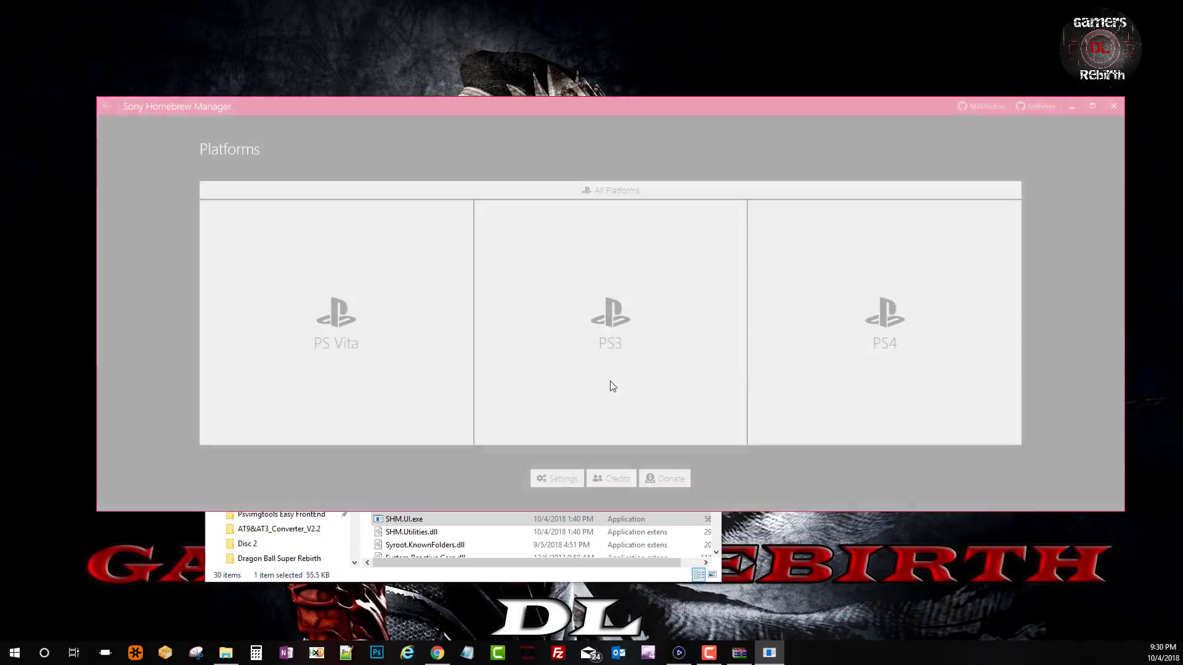
- Open the details of mGBA in the PS Vita homebrew list and download it
left_click(326, 314)
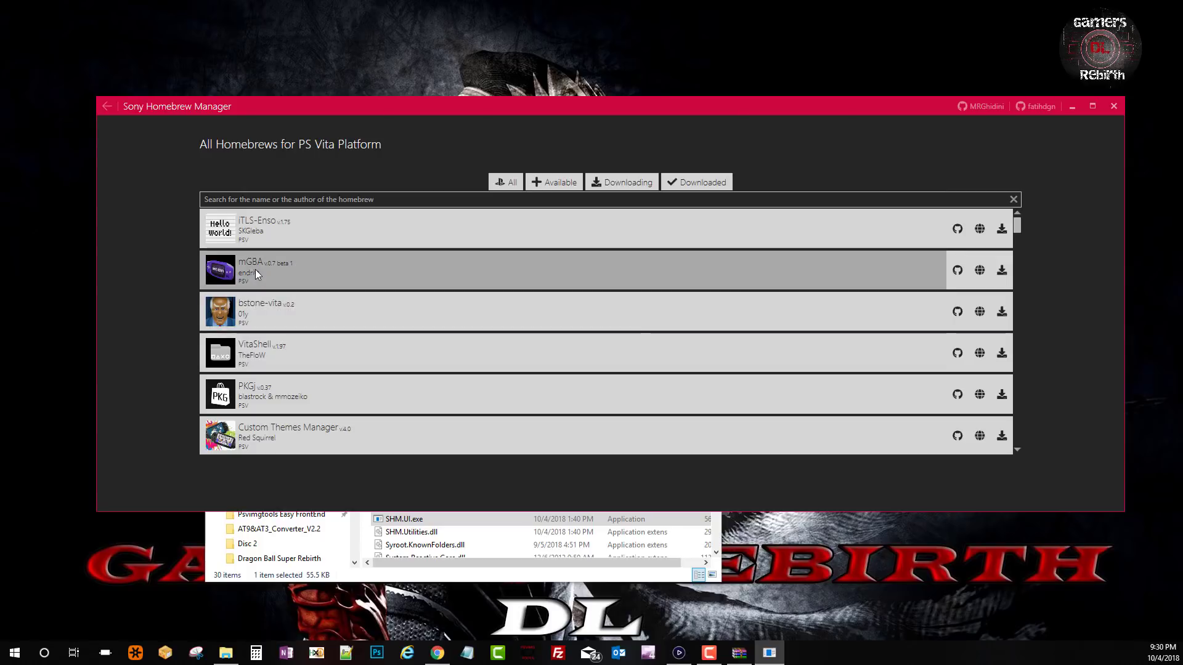
left_click(543, 285)
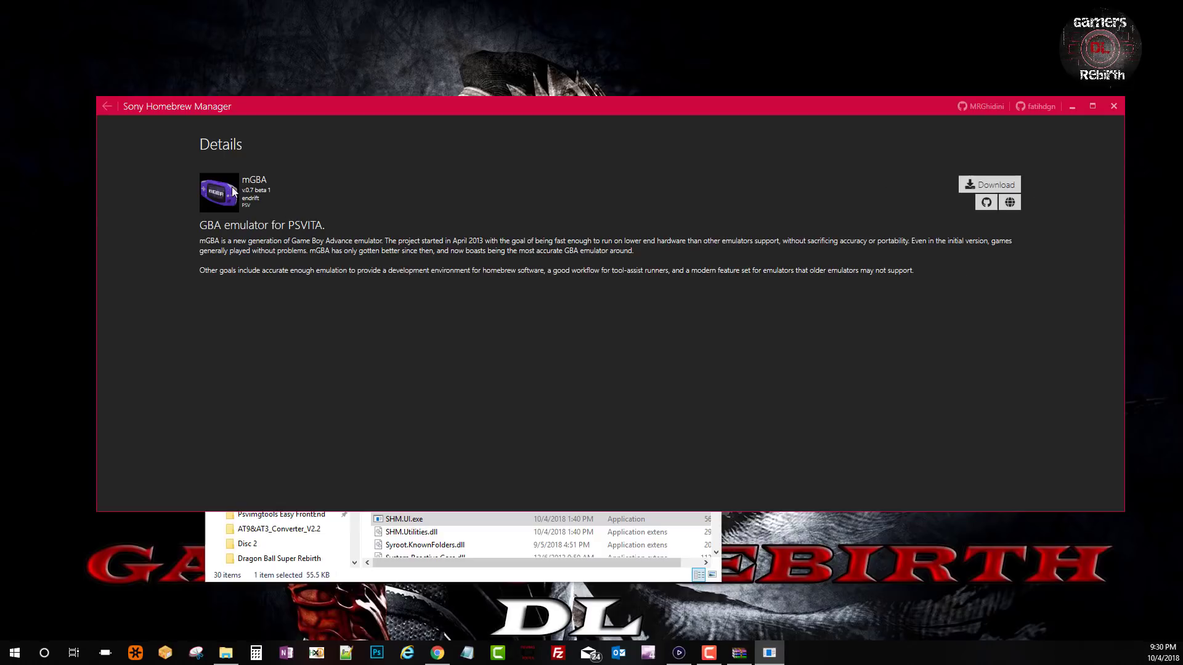
left_click(989, 185)
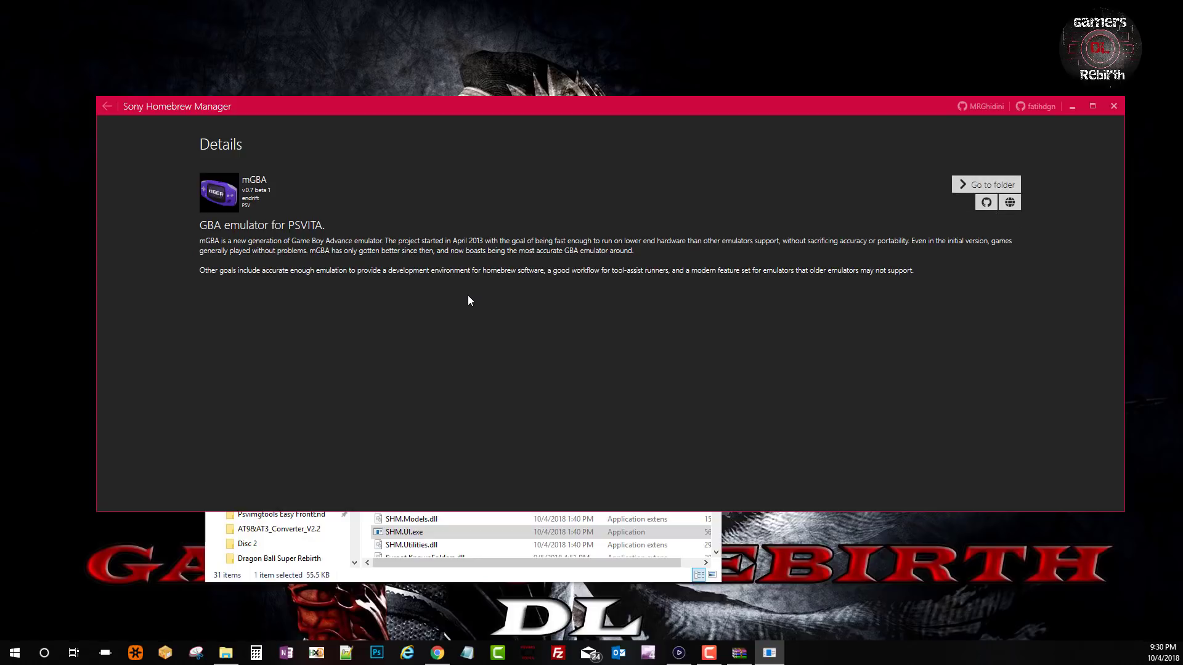
- Open the folder holding the mGBA download, inspect its parent SHM folder on the desktop, and close the File Explorer window
left_click(979, 187)
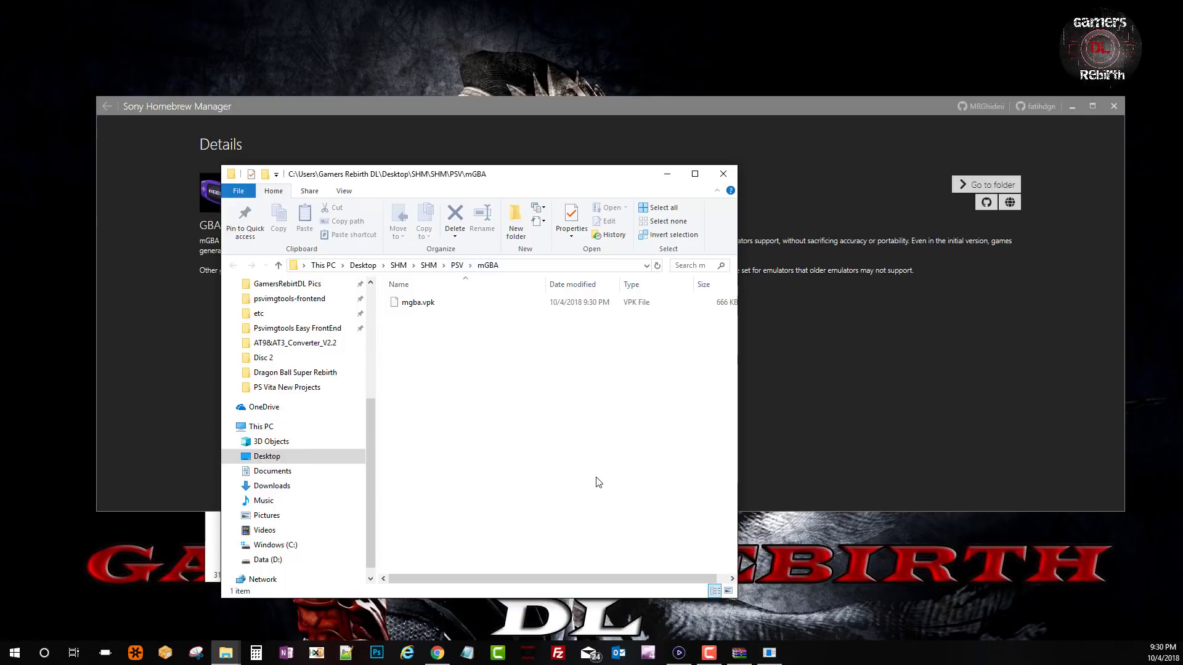
left_click(398, 265)
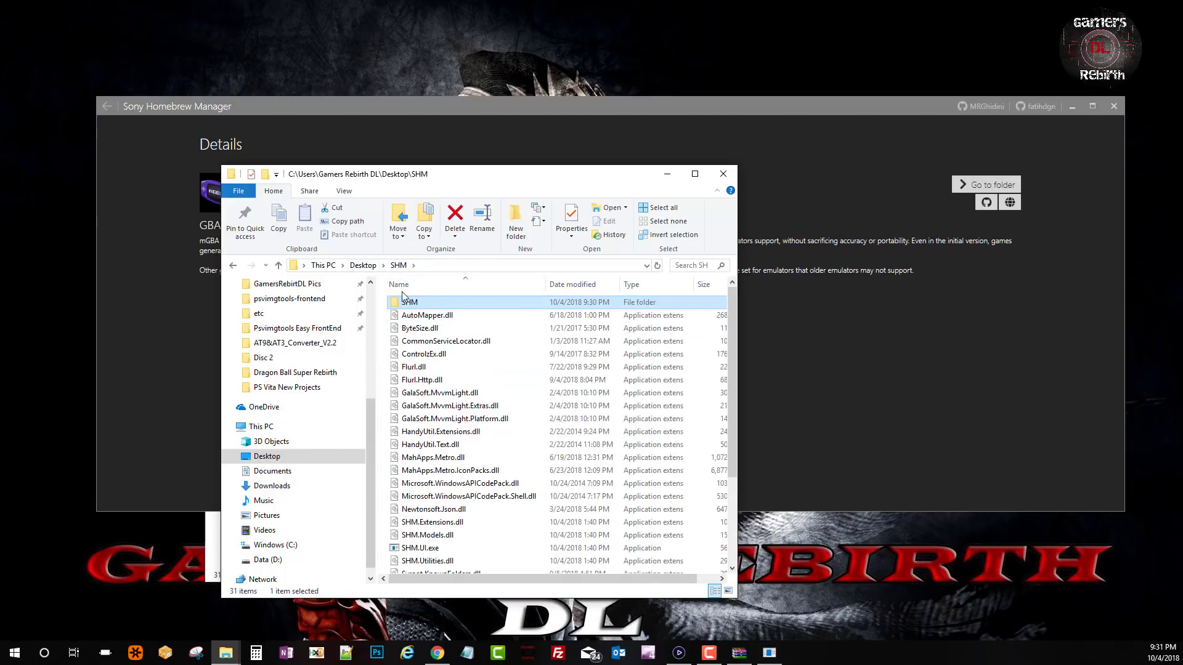
scroll(446, 546, "down", 3)
scroll(446, 546, "up", 3)
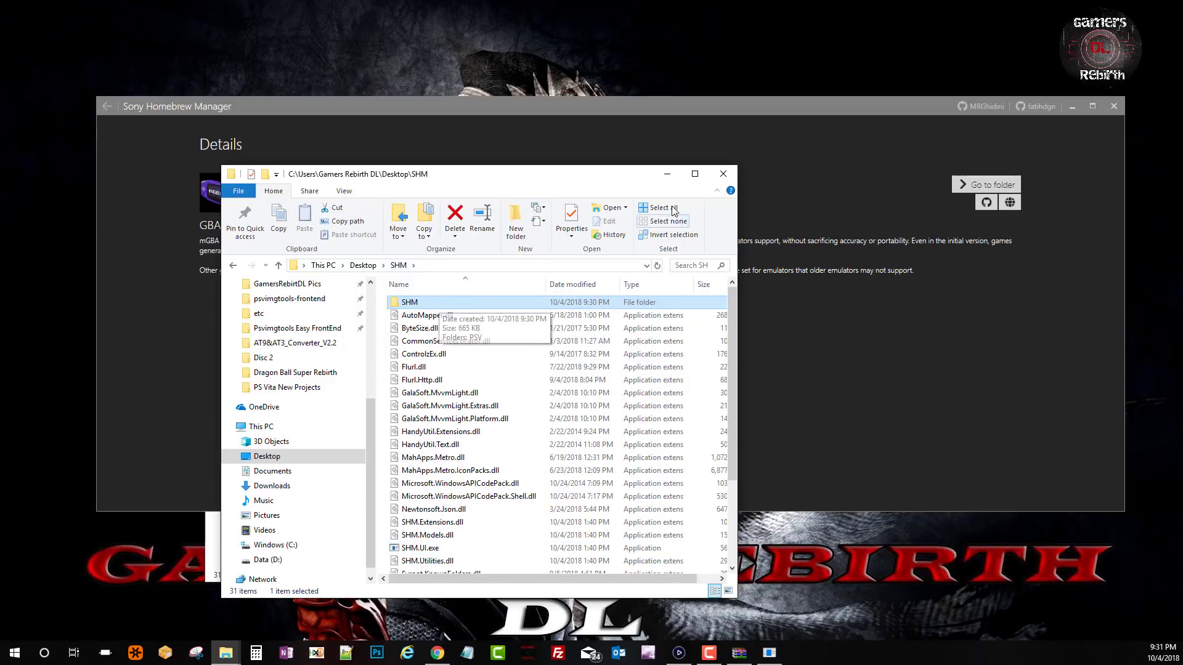
left_click(724, 175)
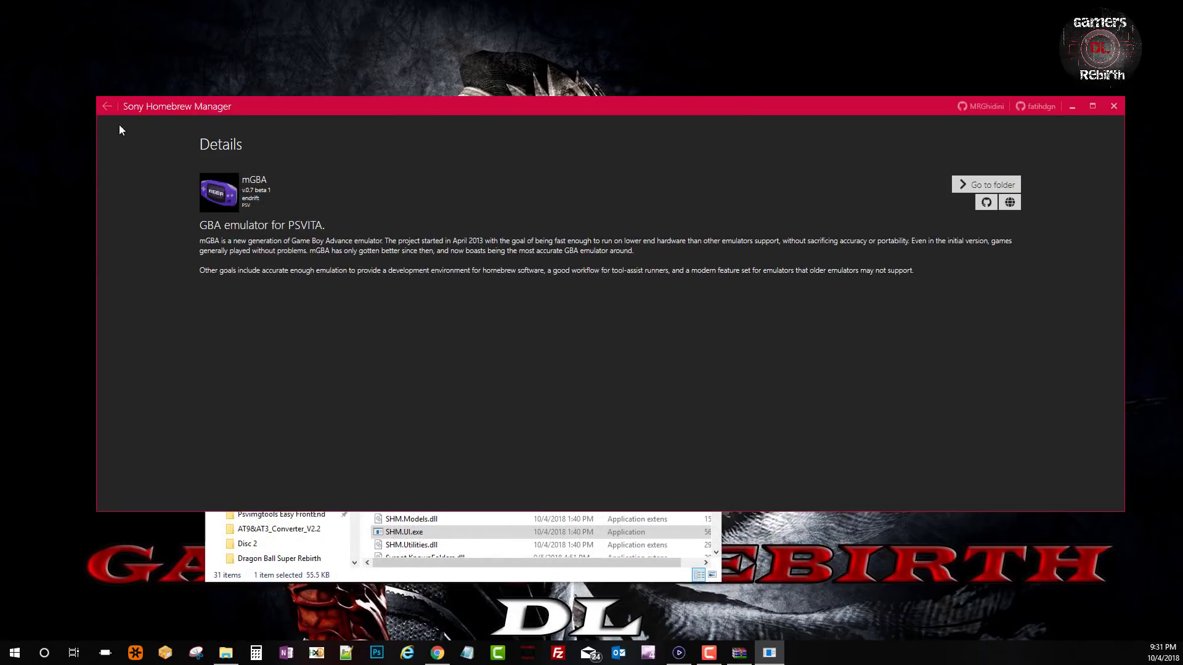
- Return to the platform selection and download Artemis PS3 from the PS3 homebrew list
left_click(110, 109)
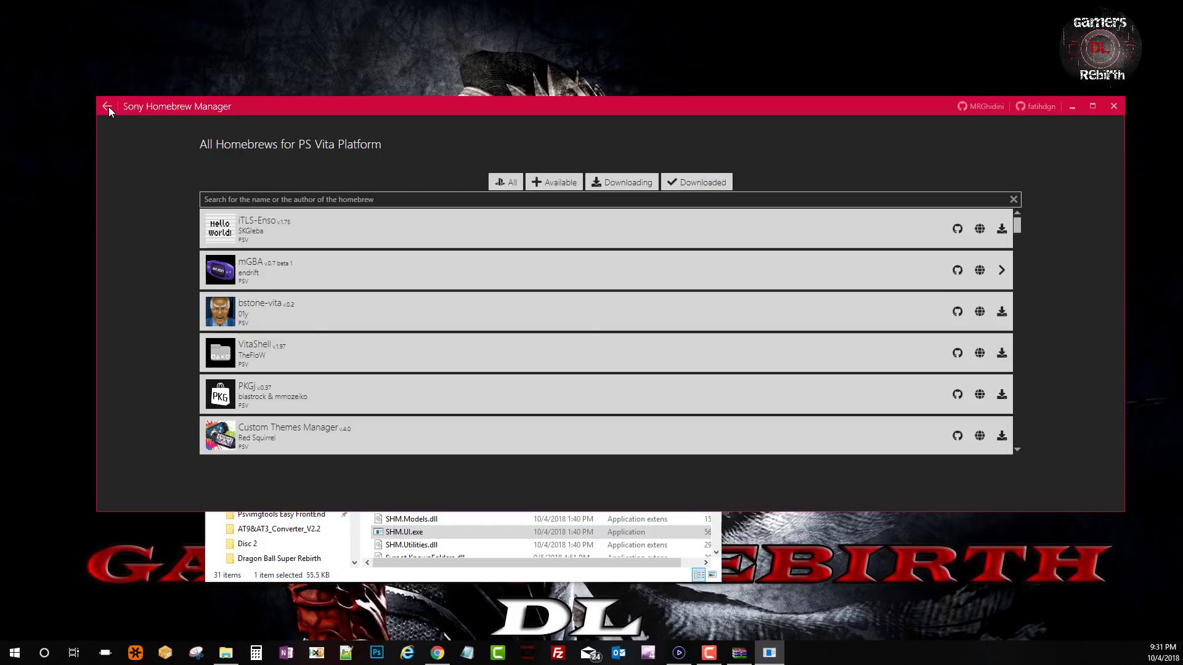
left_click(109, 107)
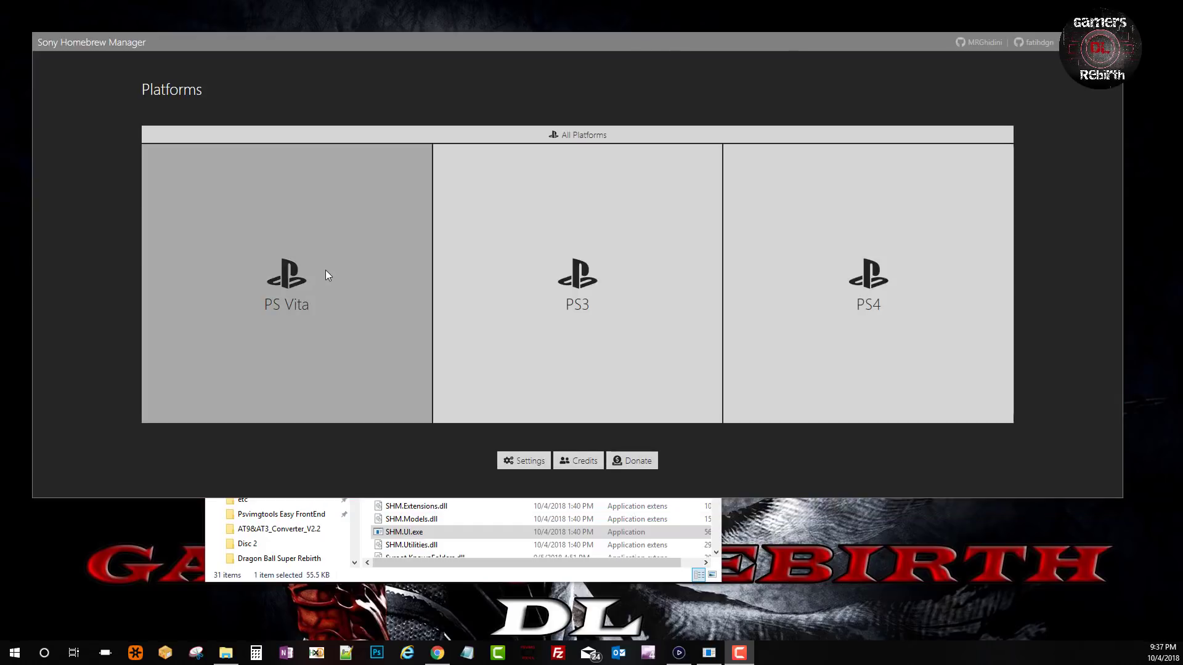
left_click(572, 241)
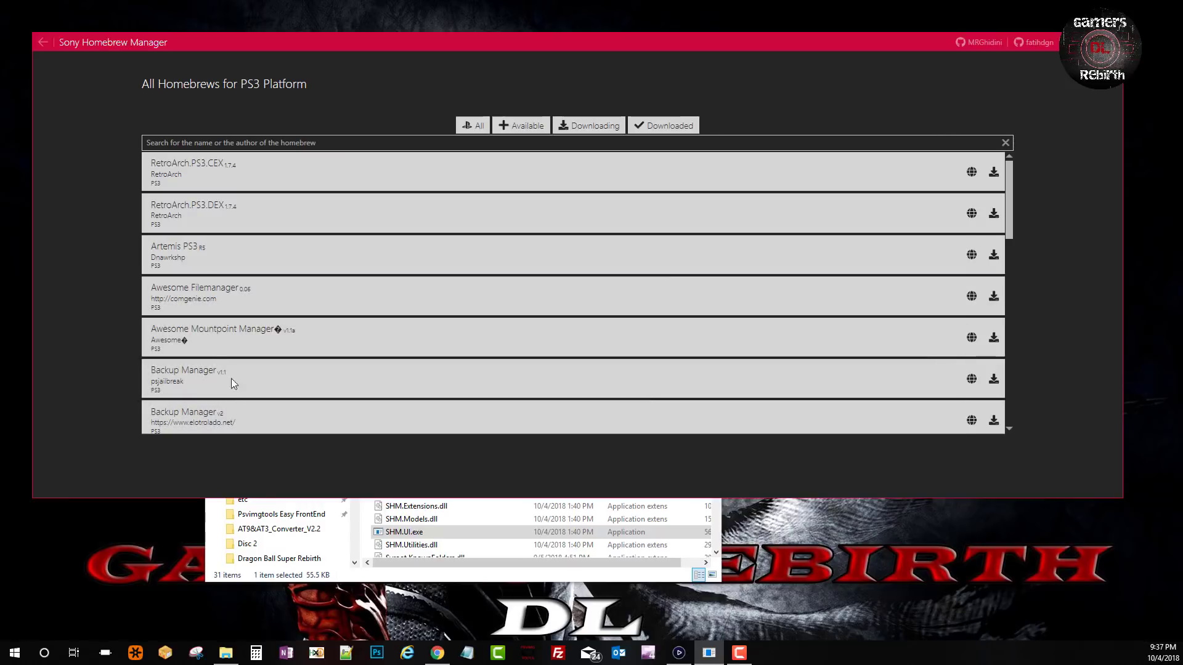
left_click(993, 252)
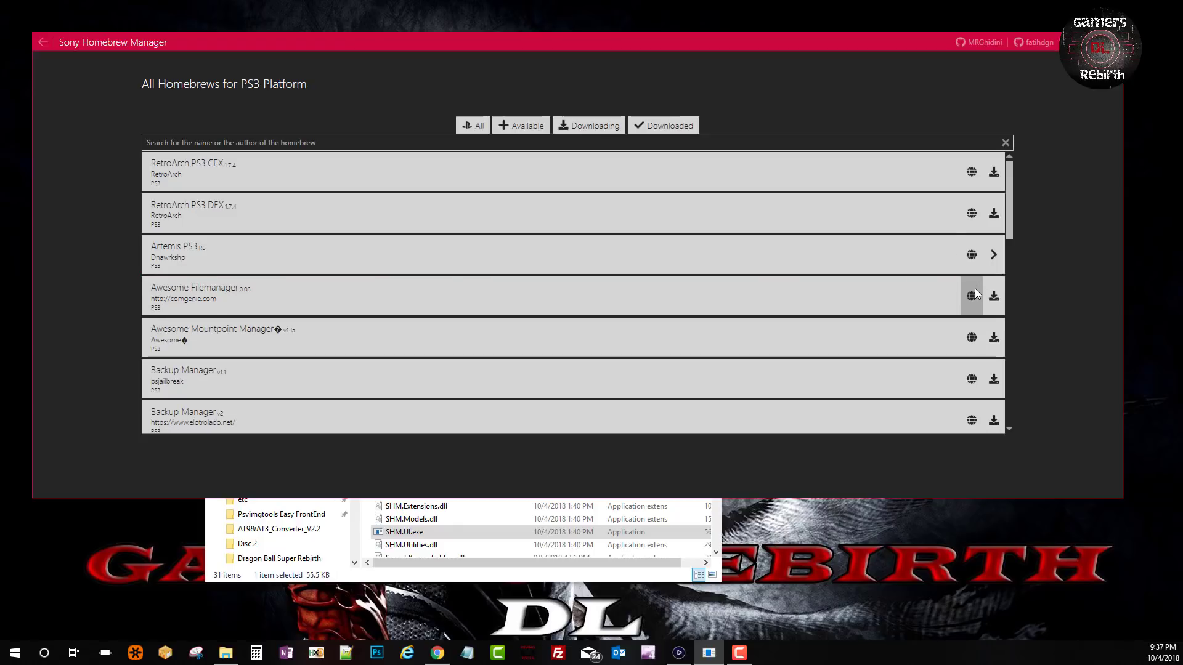
- Open the Artemis PS3 project page in Chrome and examine its README and screenshots
left_click(971, 255)
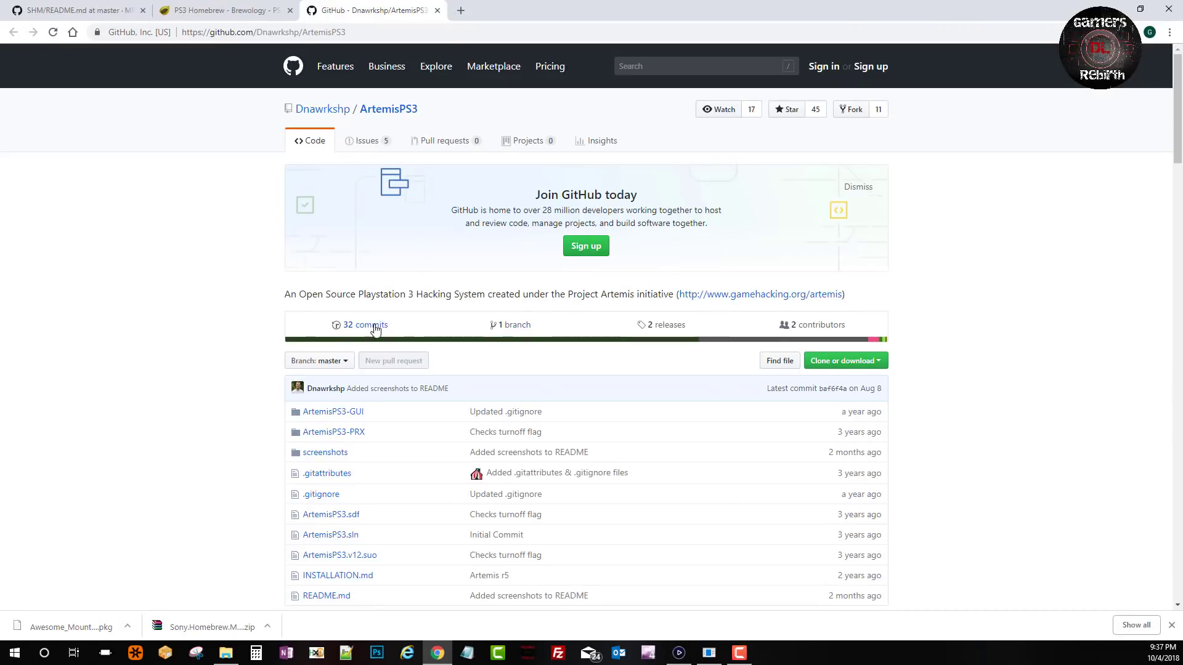
scroll(221, 352, "down", 1)
scroll(222, 352, "down", 6)
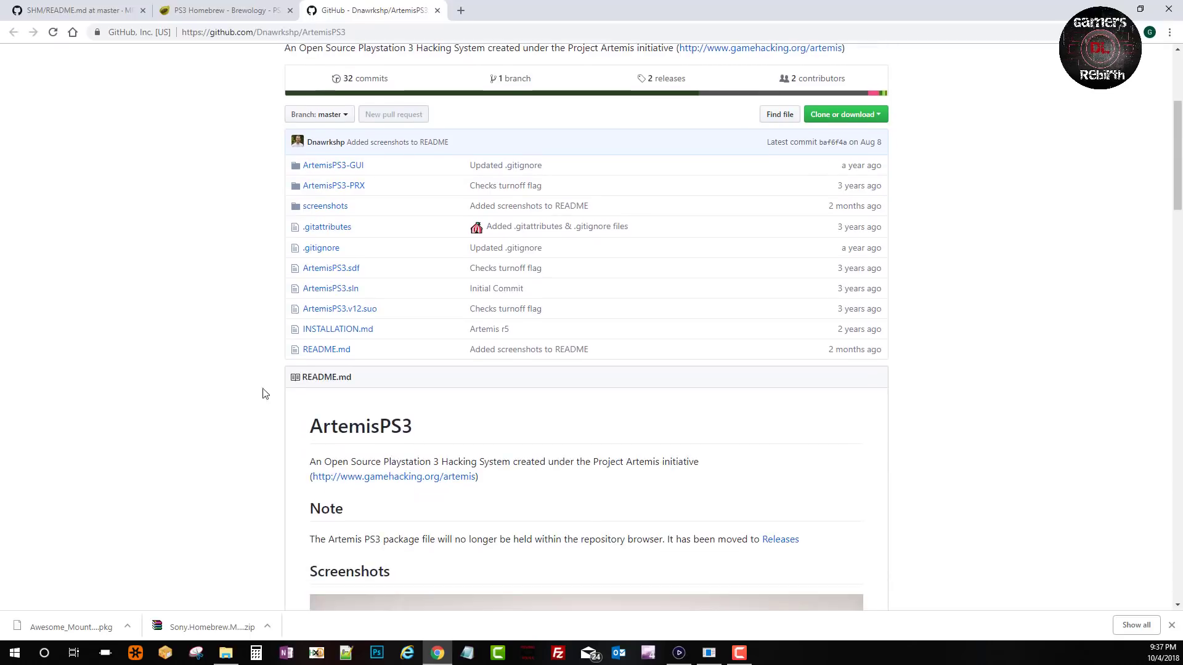
scroll(490, 418, "down", 3)
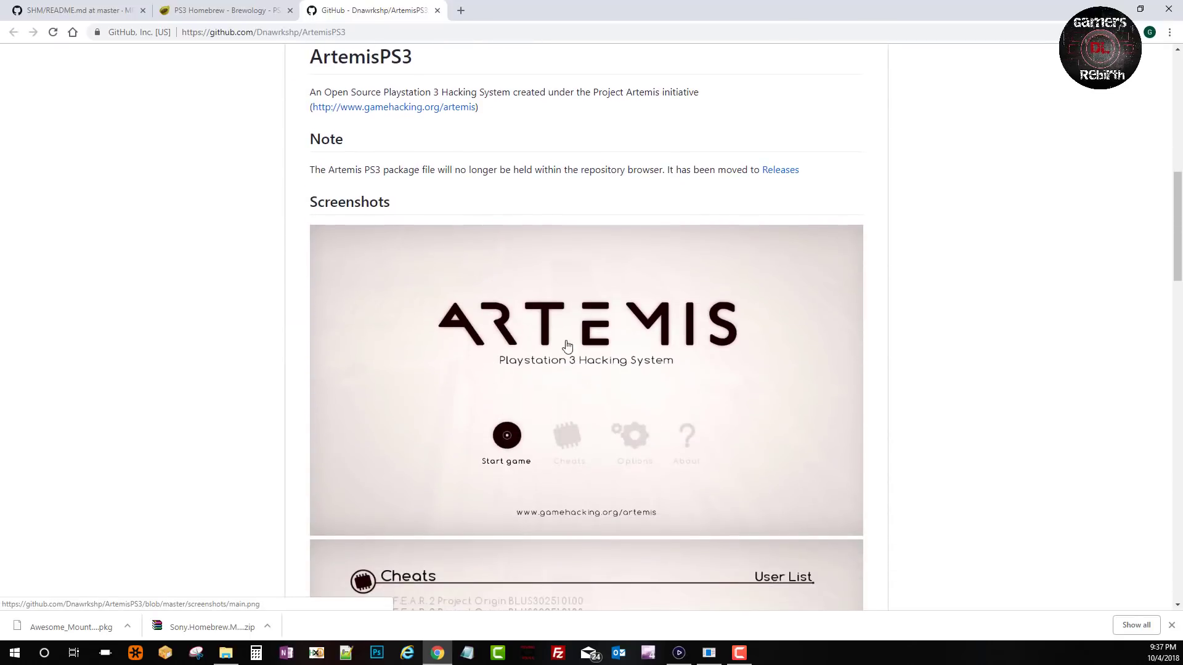
scroll(470, 418, "down", 5)
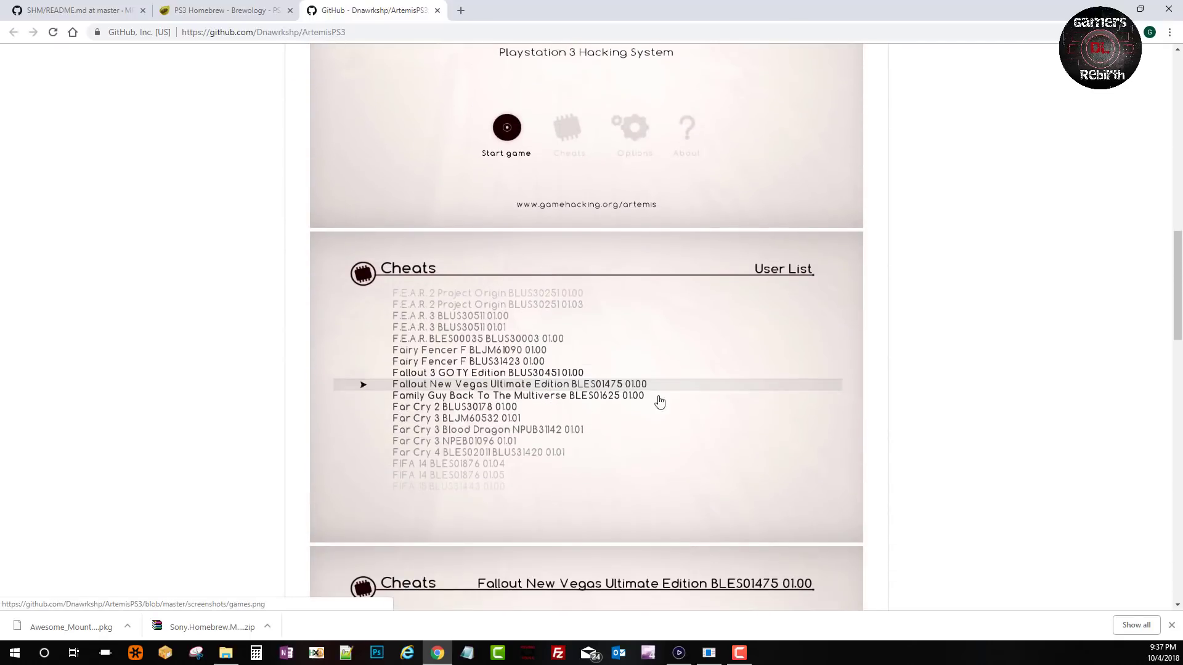
scroll(660, 402, "down", 2)
scroll(610, 398, "down", 2)
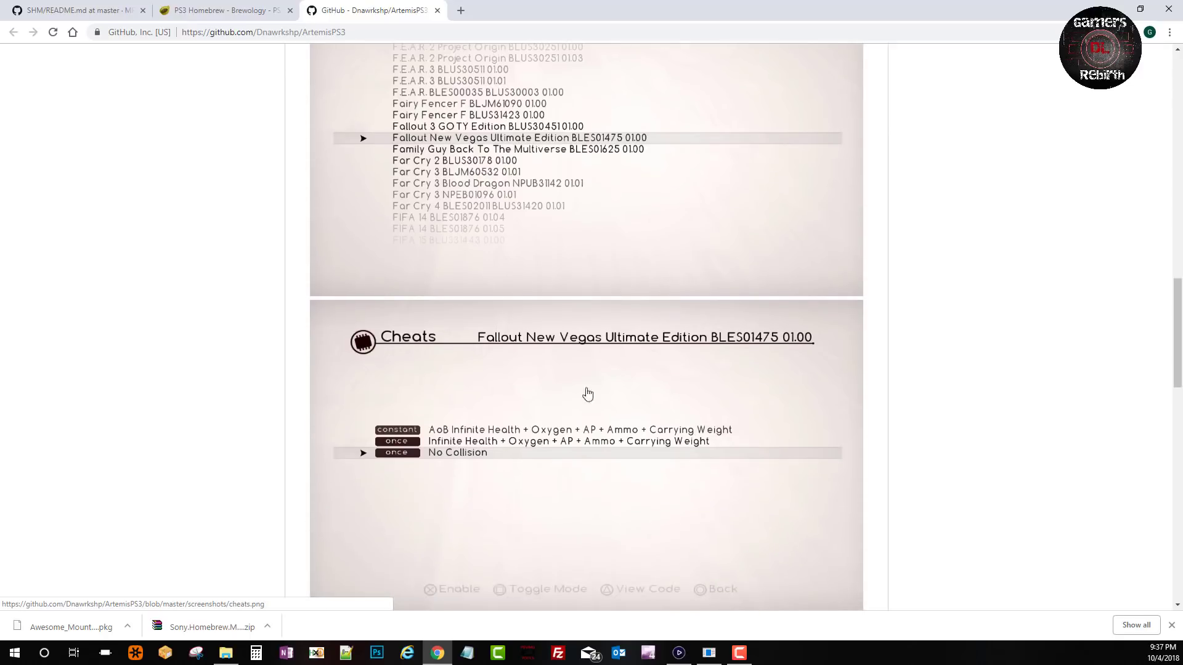
scroll(588, 394, "down", 1)
key("Home")
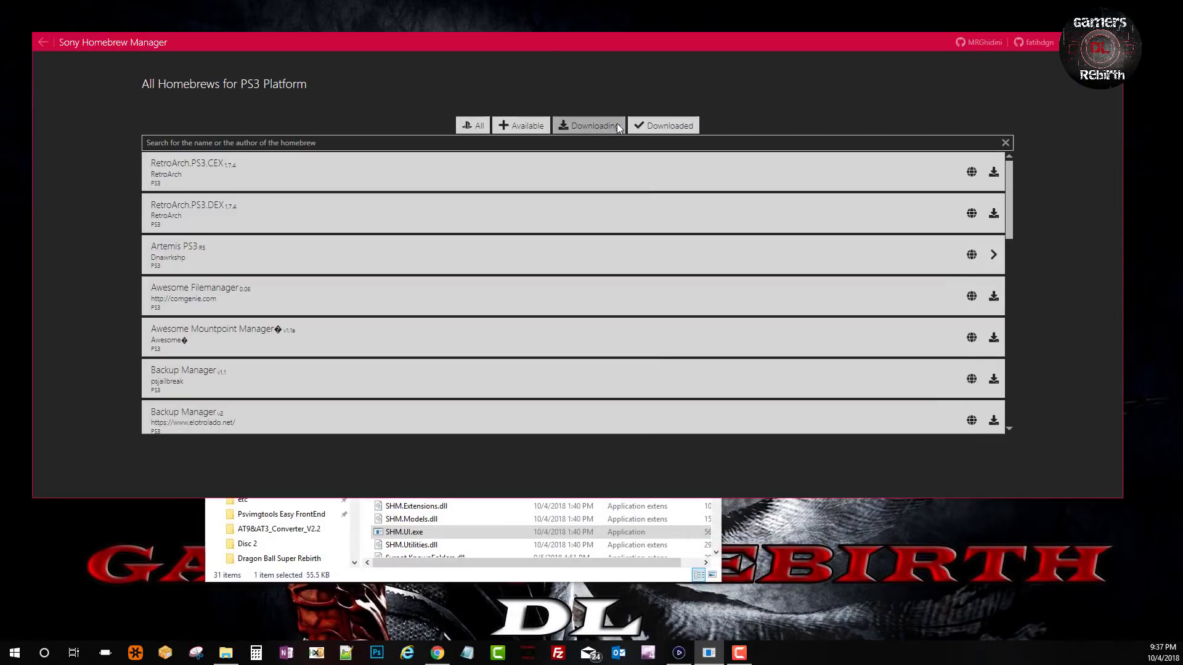
- Review the Downloaded, Downloading, Available and All lists of PS3 homebrews in Sony Homebrew Manager
left_click(679, 127)
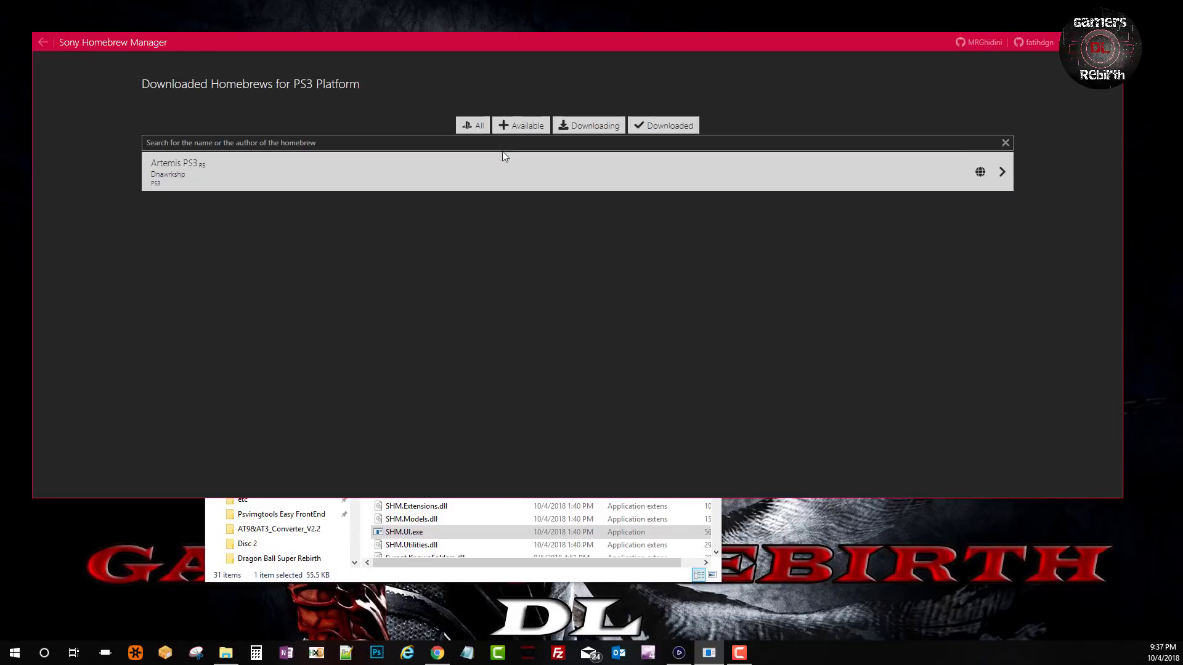
left_click(562, 126)
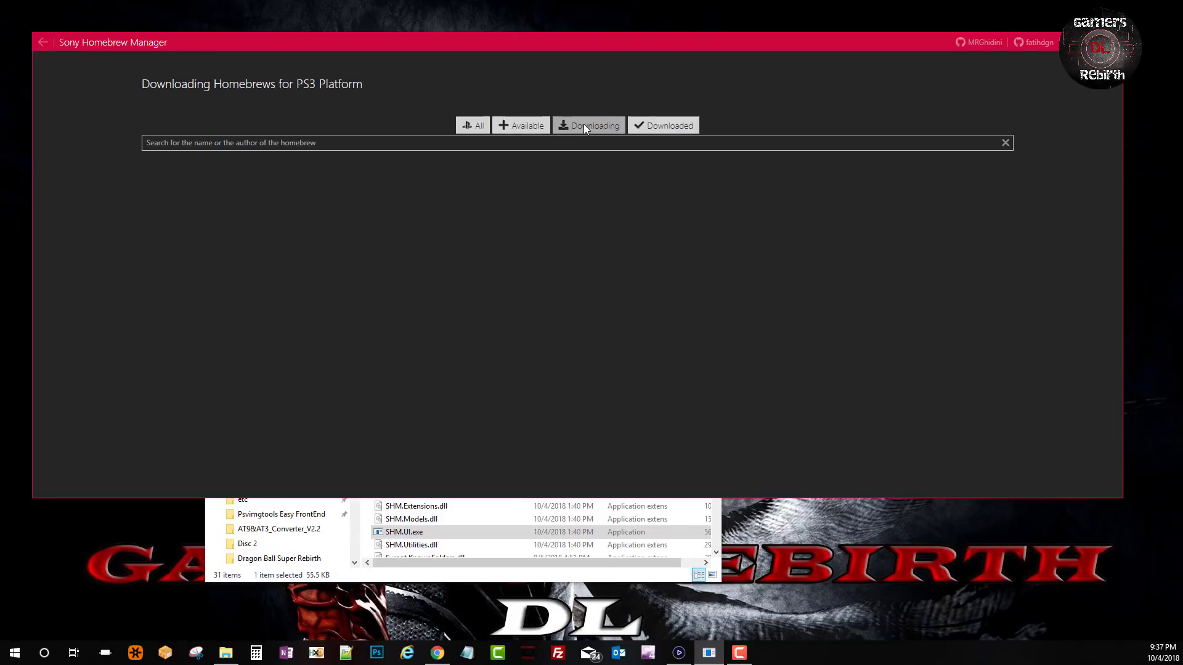
left_click(521, 130)
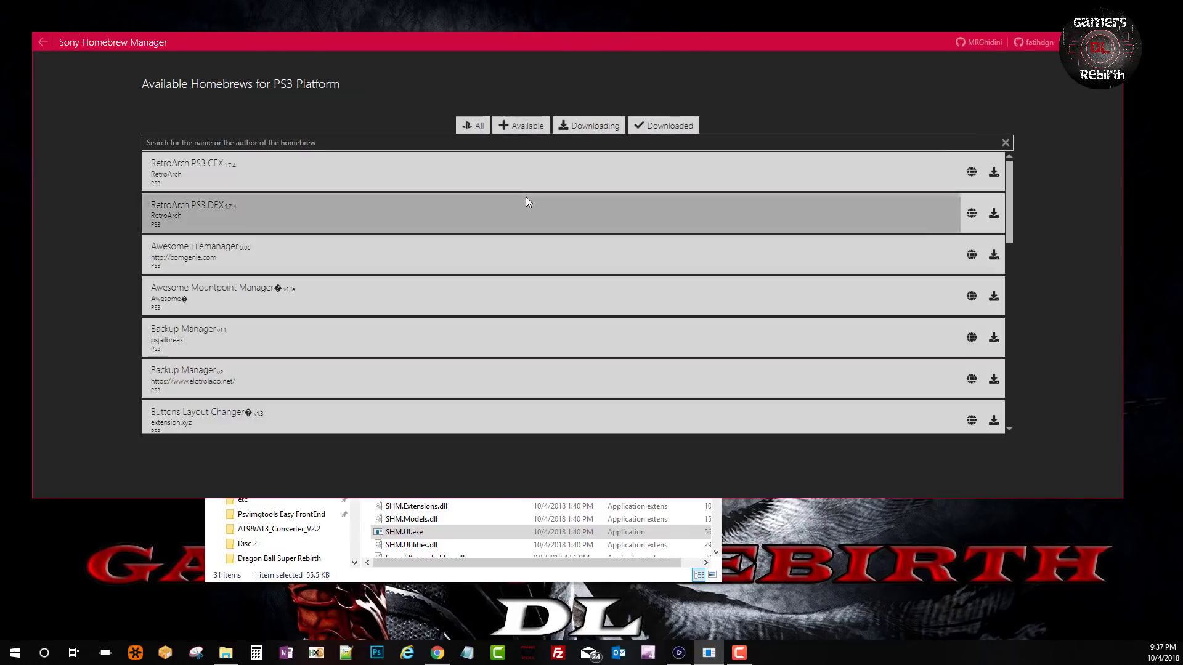
left_click(472, 122)
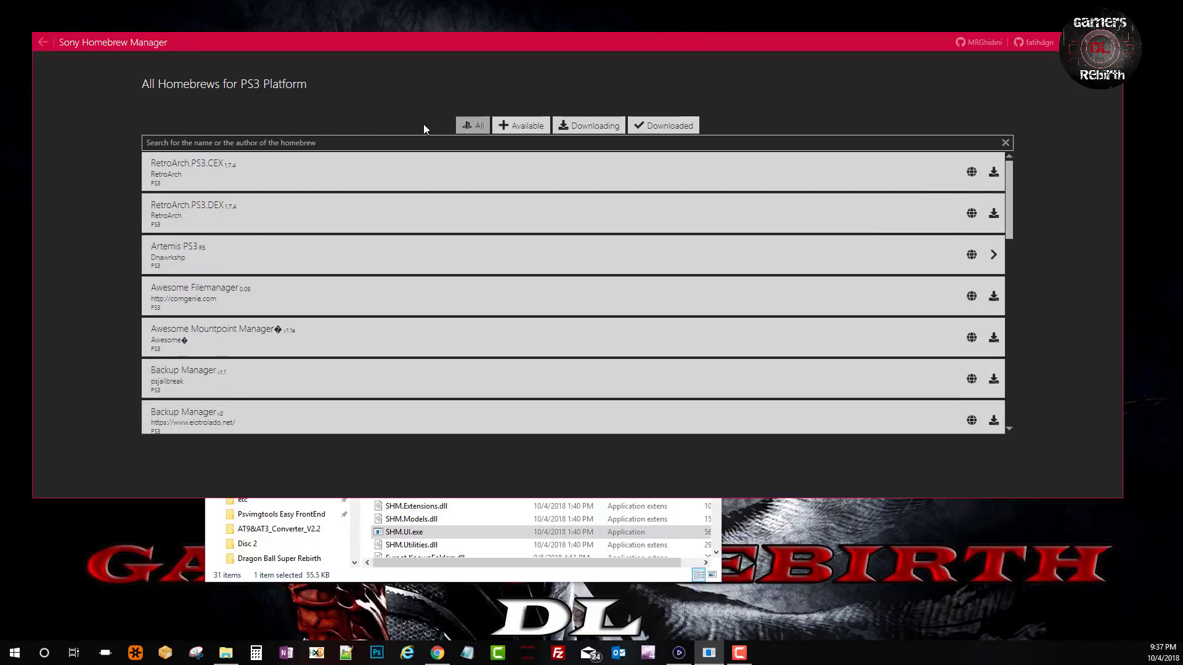
- View the PS4 homebrew list and return to the platform selection
left_click(42, 43)
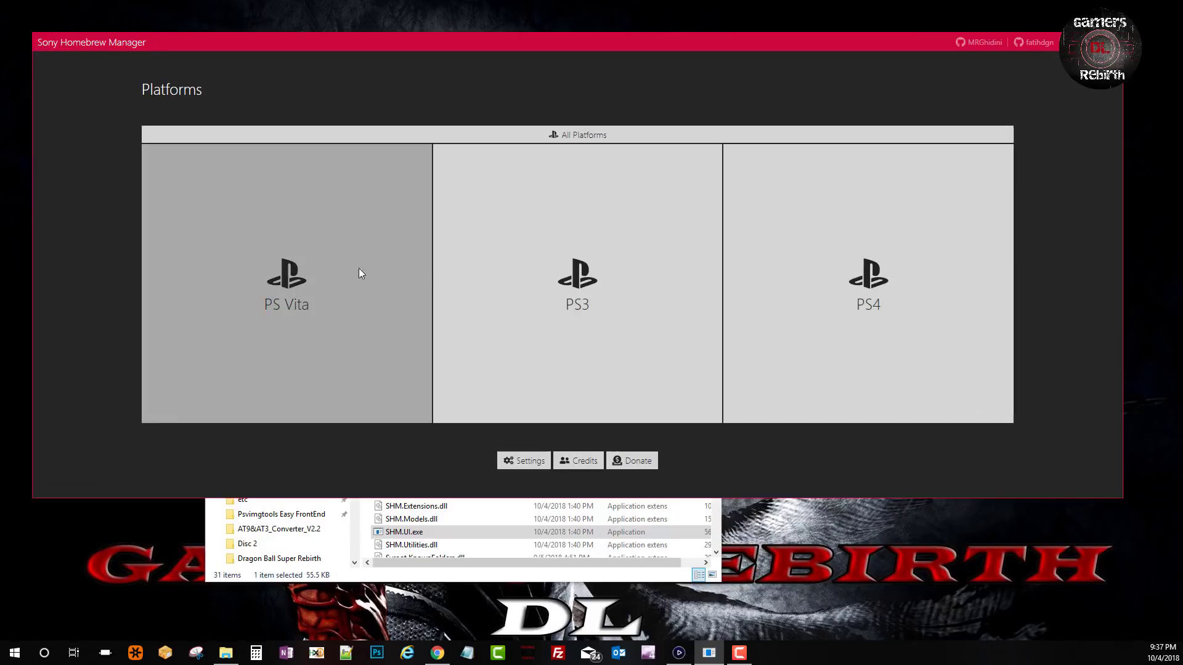
left_click(844, 299)
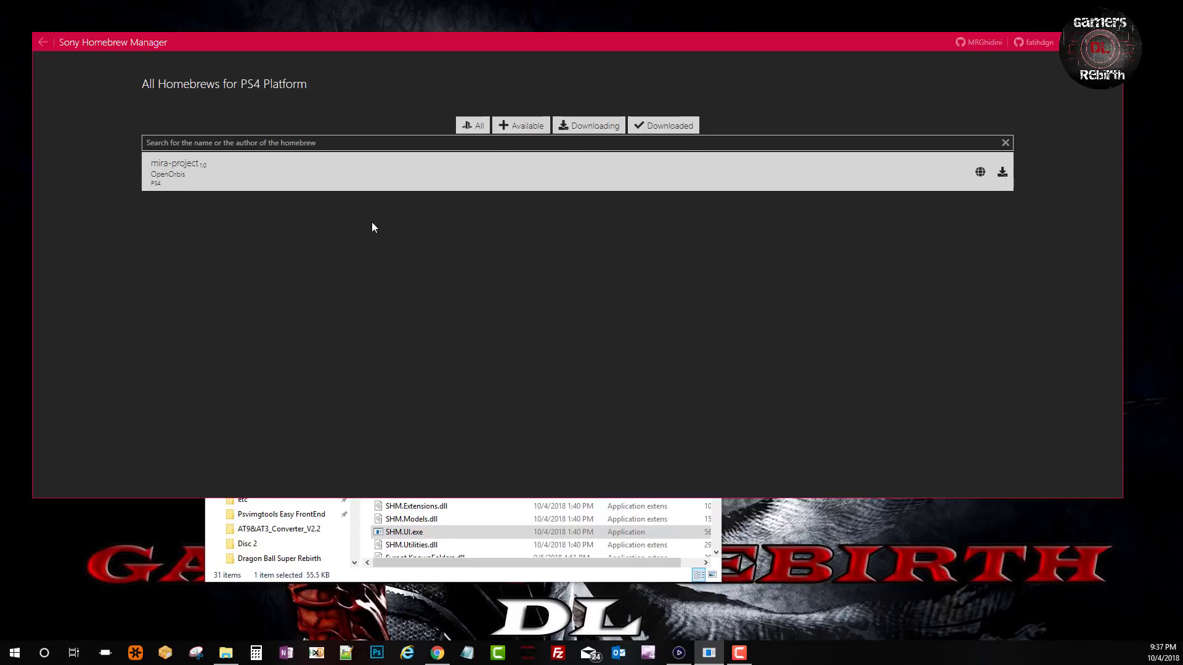
left_click(43, 43)
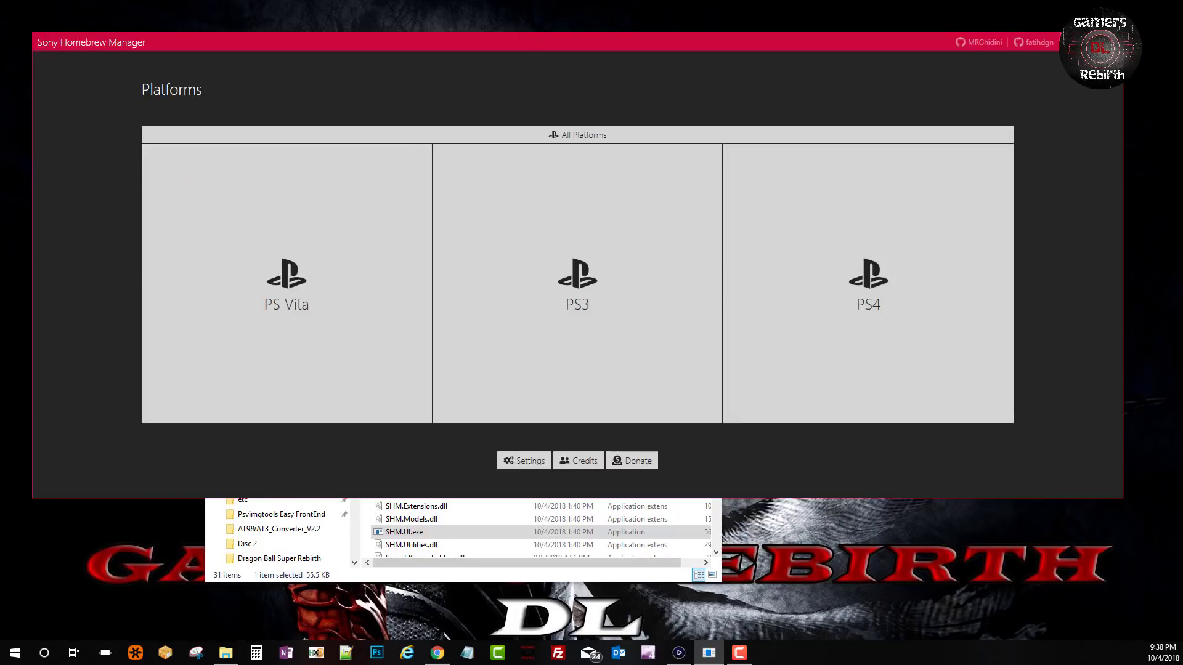
- Close Sony Homebrew Manager and its folder window, and open the Artemis PS3 download folder under SHM\SHM\PS3 in File Explorer
left_click(1109, 42)
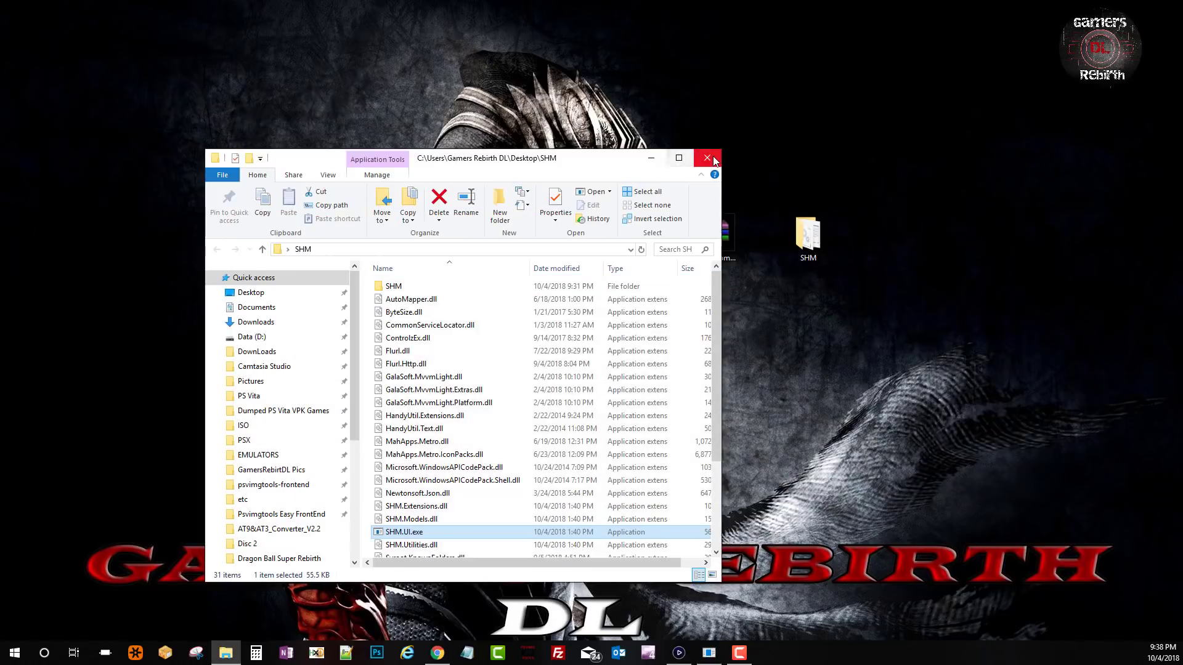
left_click(708, 159)
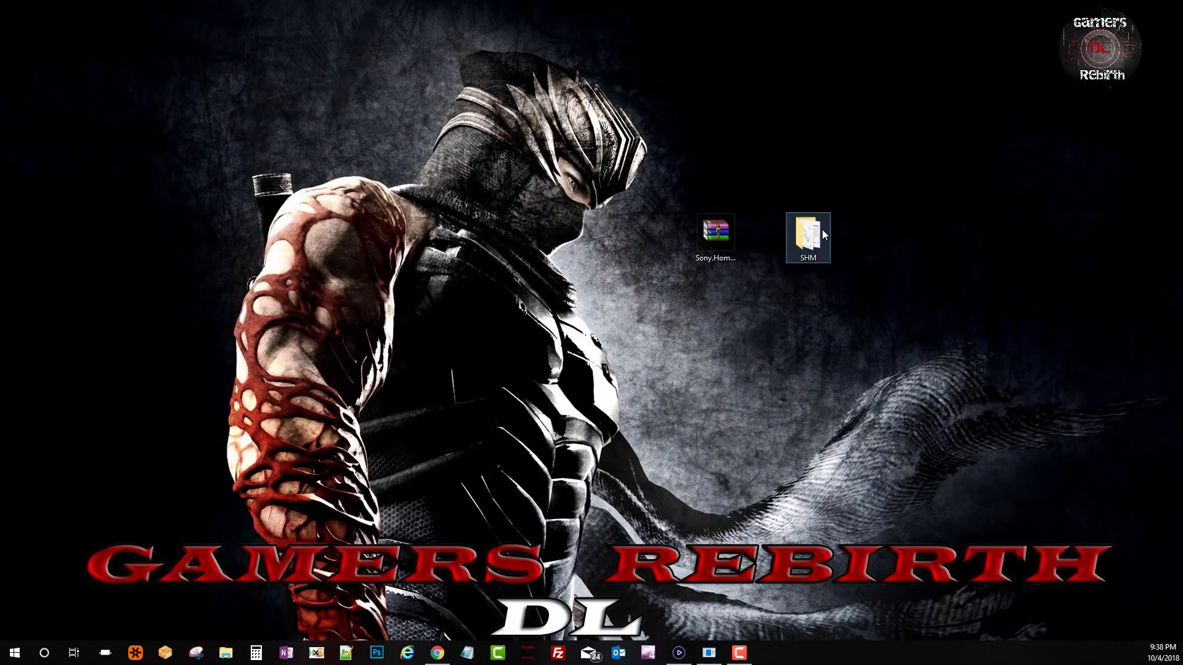
double_click(809, 237)
left_click(399, 288)
double_click(399, 287)
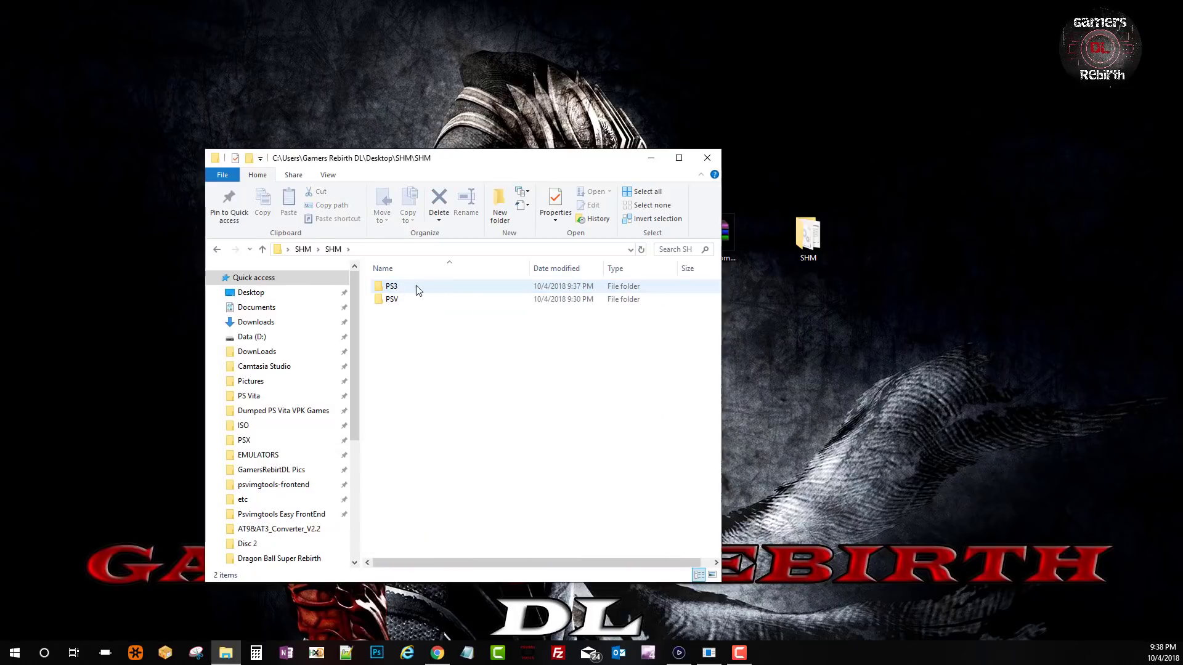
double_click(397, 287)
double_click(413, 287)
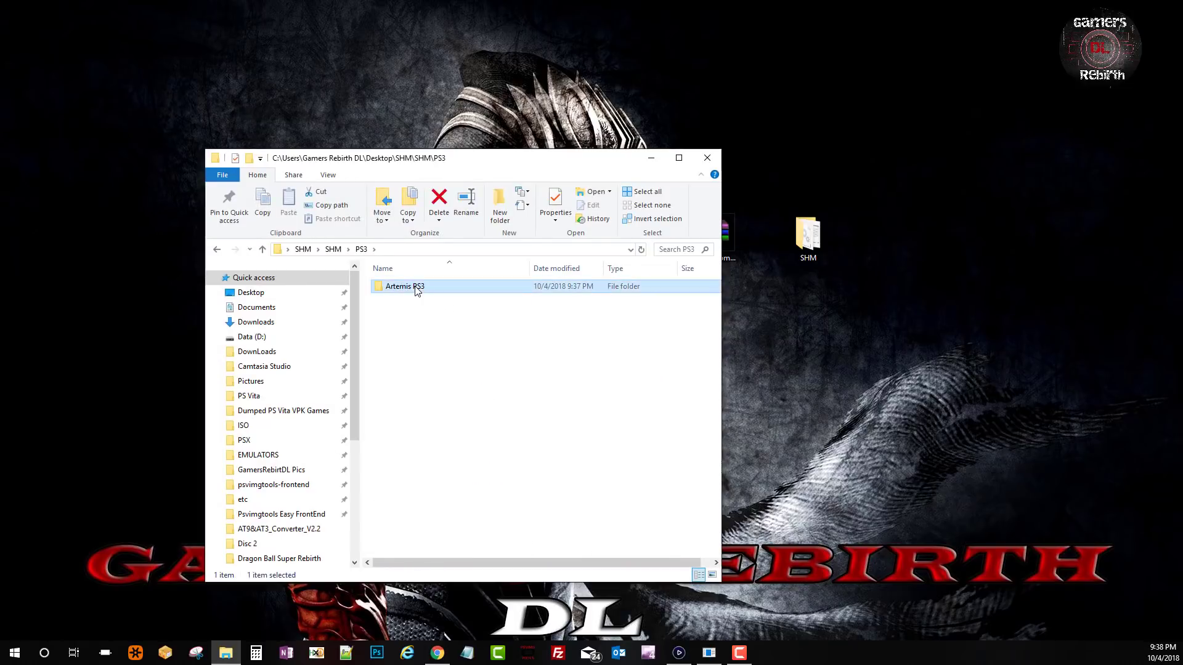
left_click(432, 290)
- Open ArtemisPS3.r5.zip in WinRAR, dismiss the license reminder and extract ArtemisPS3-GUI.pkg to the desktop
double_click(434, 293)
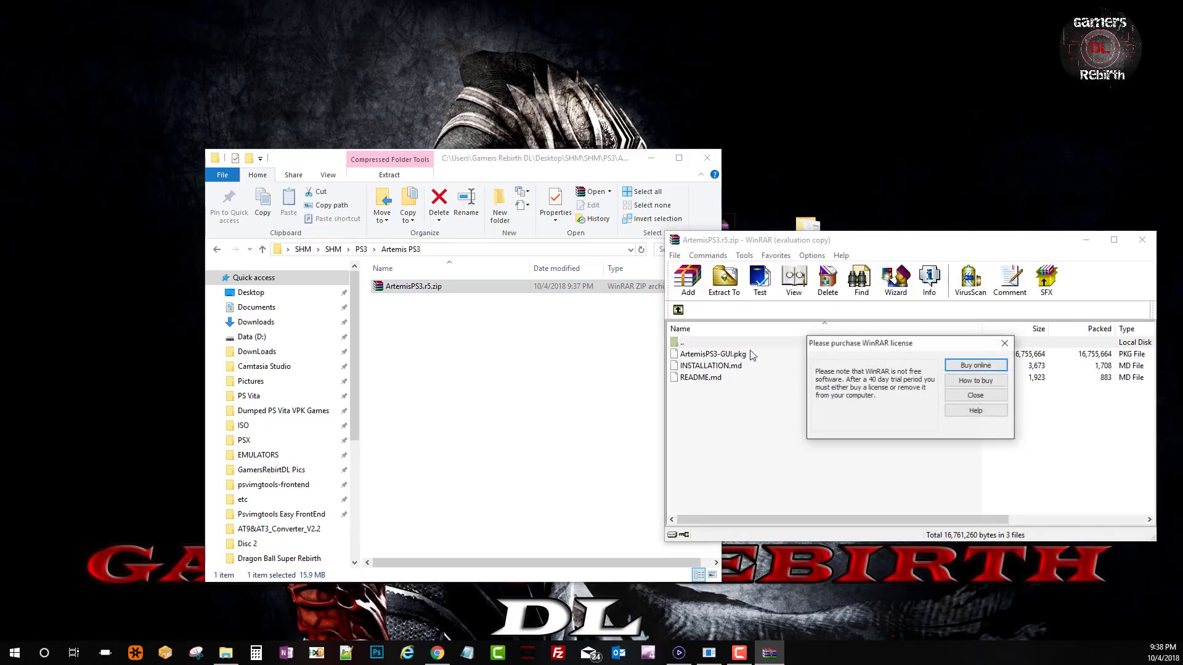
left_click(977, 395)
left_click_drag(713, 354, 898, 181)
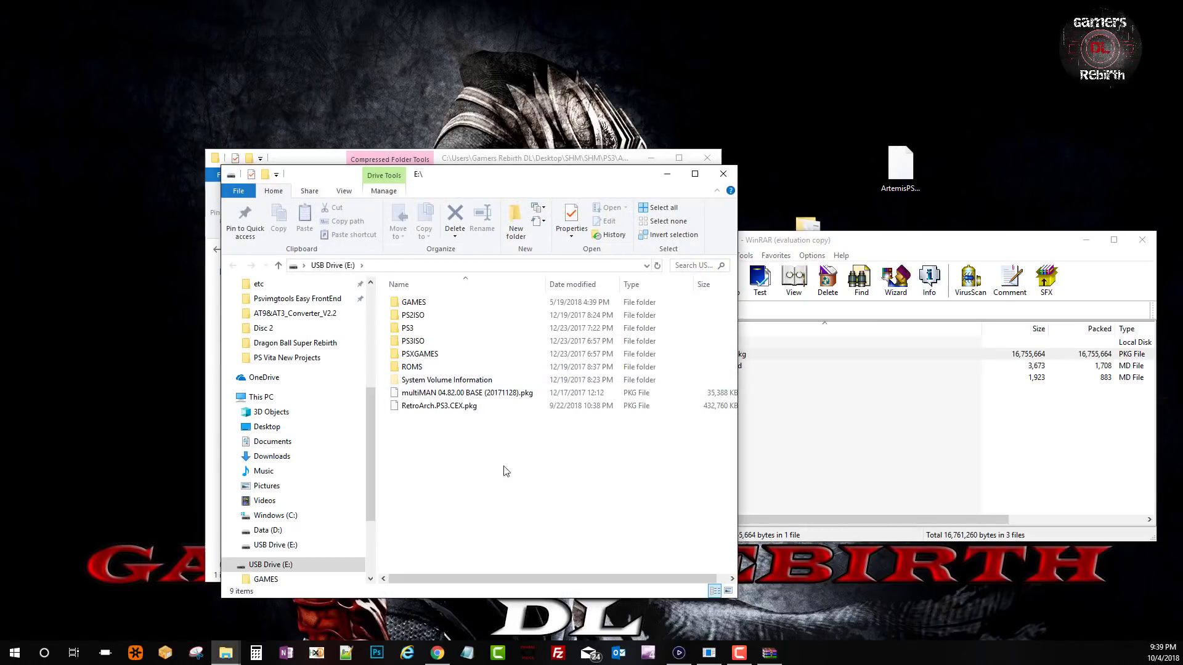
- Copy ArtemisPS3-GUI.pkg from the desktop to the root of USB Drive (E:) and close the folder windows
right_click(909, 170)
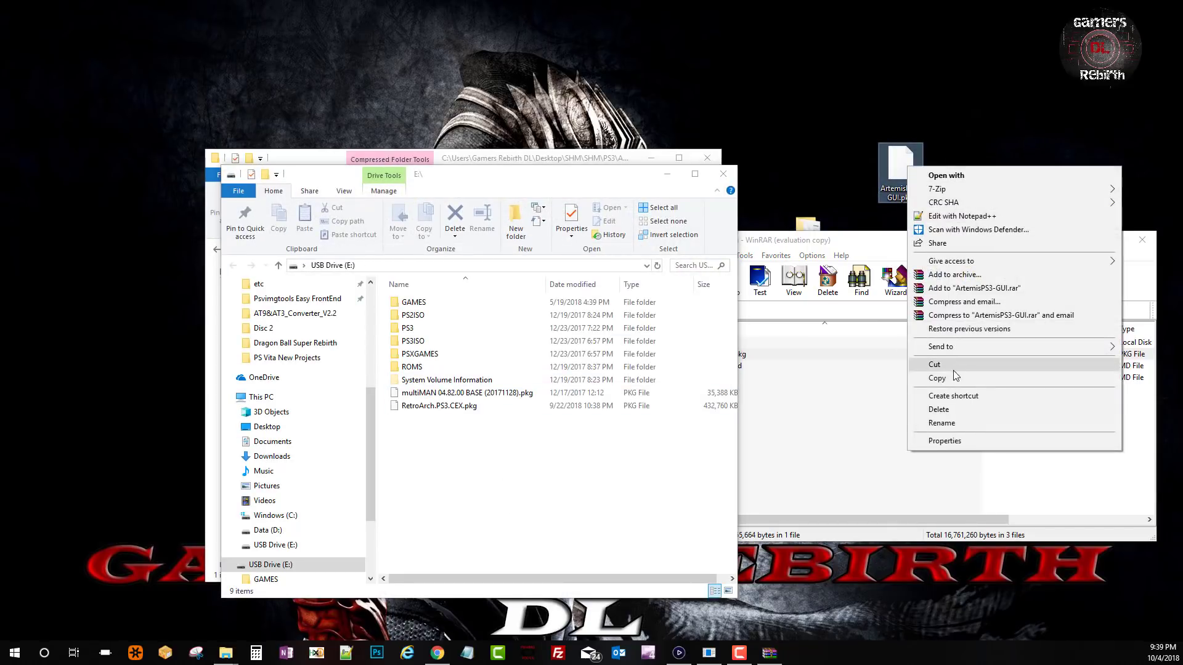
left_click(937, 378)
right_click(447, 458)
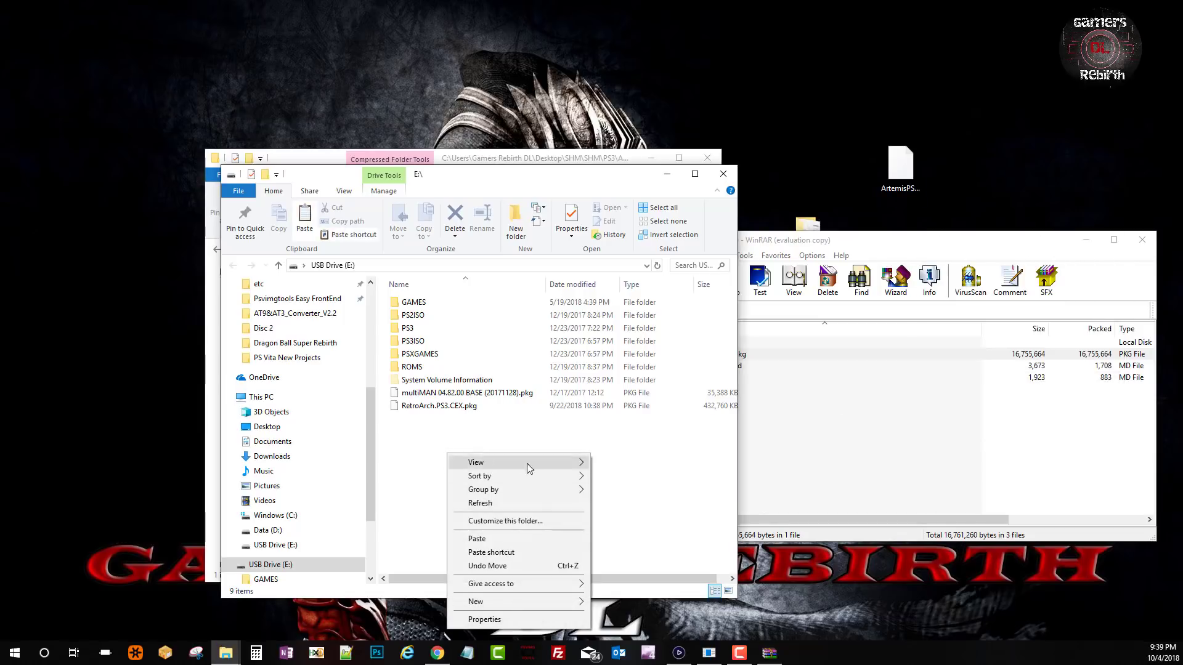
left_click(518, 540)
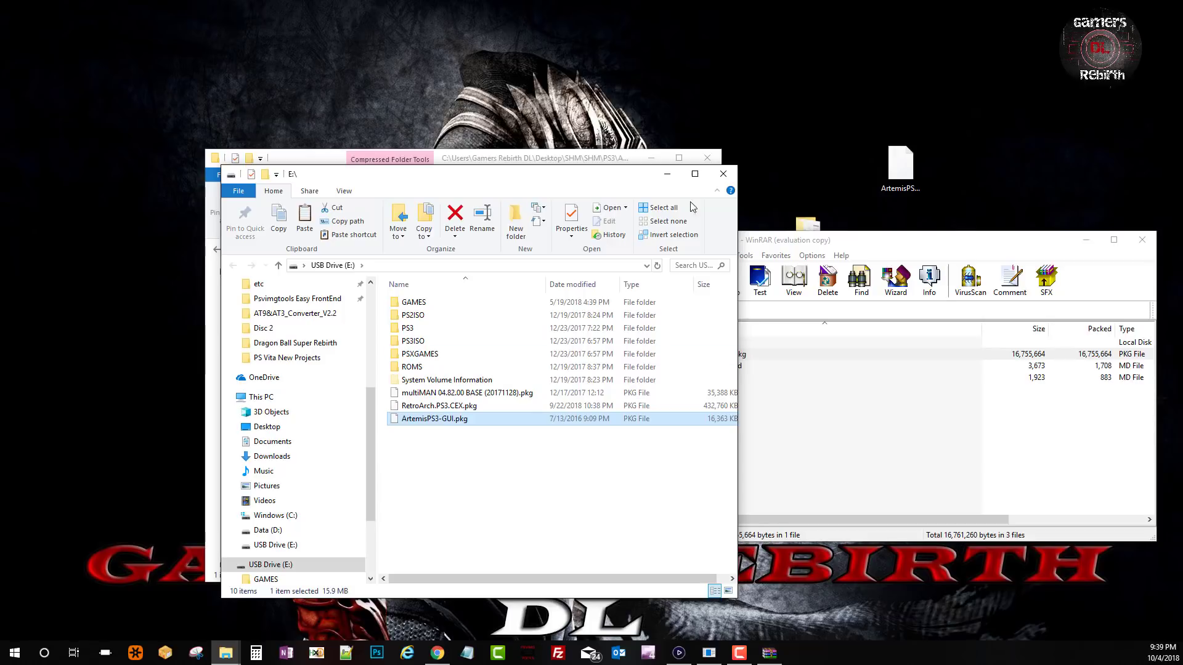
left_click(723, 175)
left_click(707, 158)
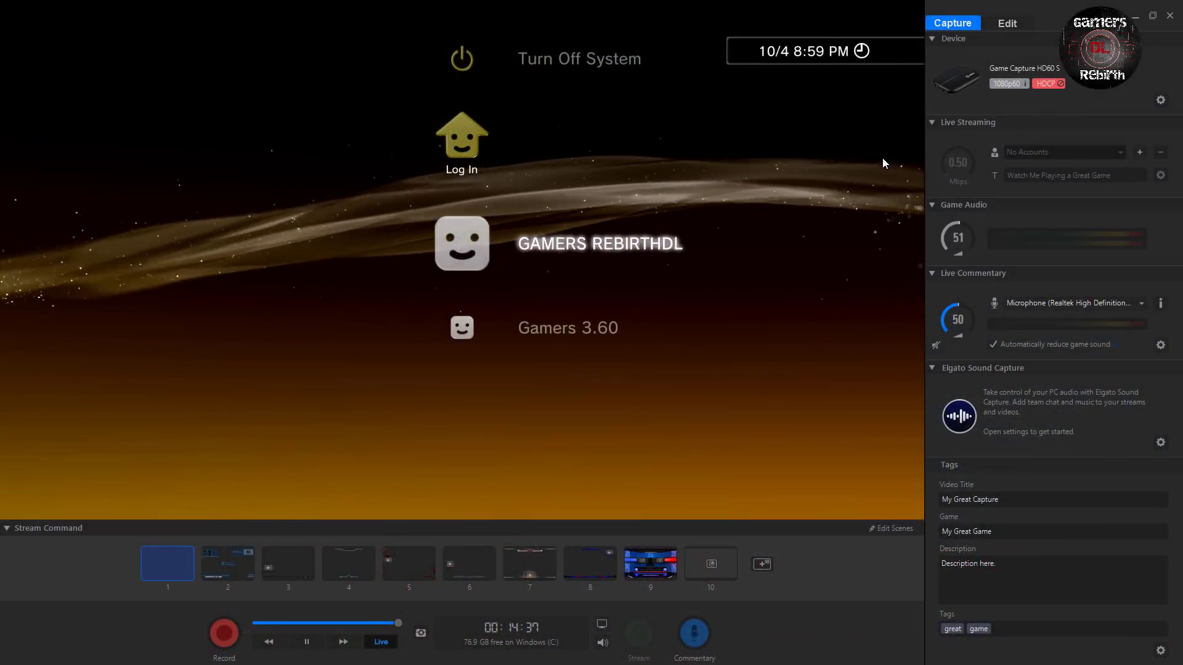
- Show the PS3 capture full screen in Elgato Game Capture and install ArtemisPS3-GUI.pkg using the Standard package location
double_click(885, 161)
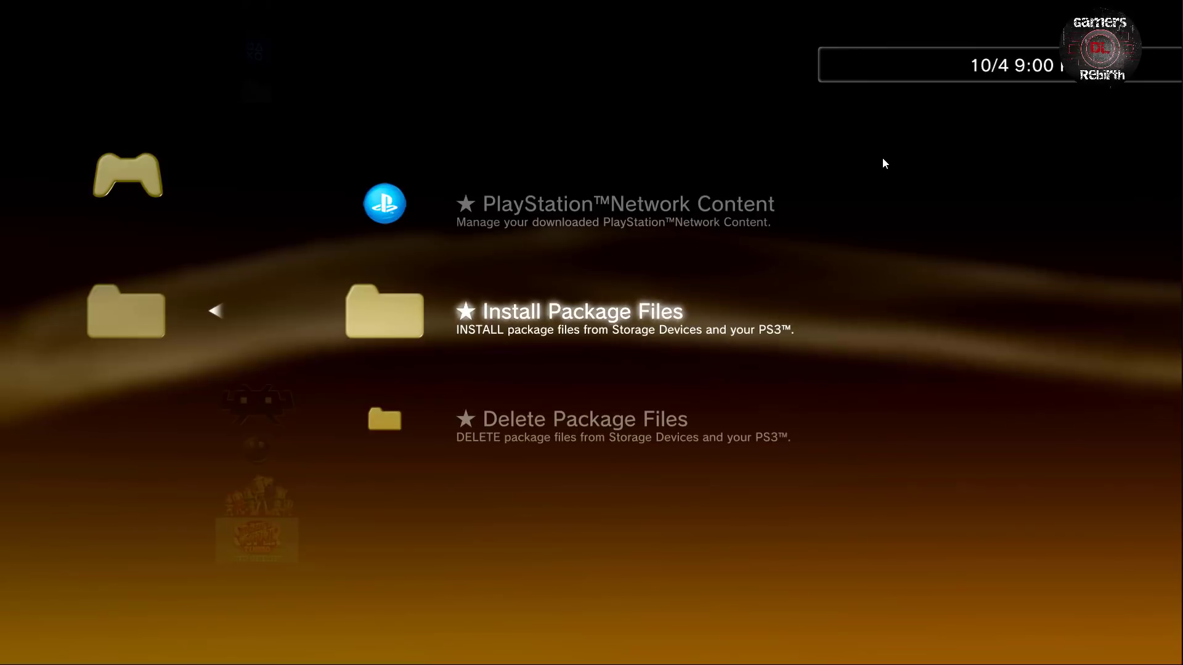
key("Return")
key("Down")
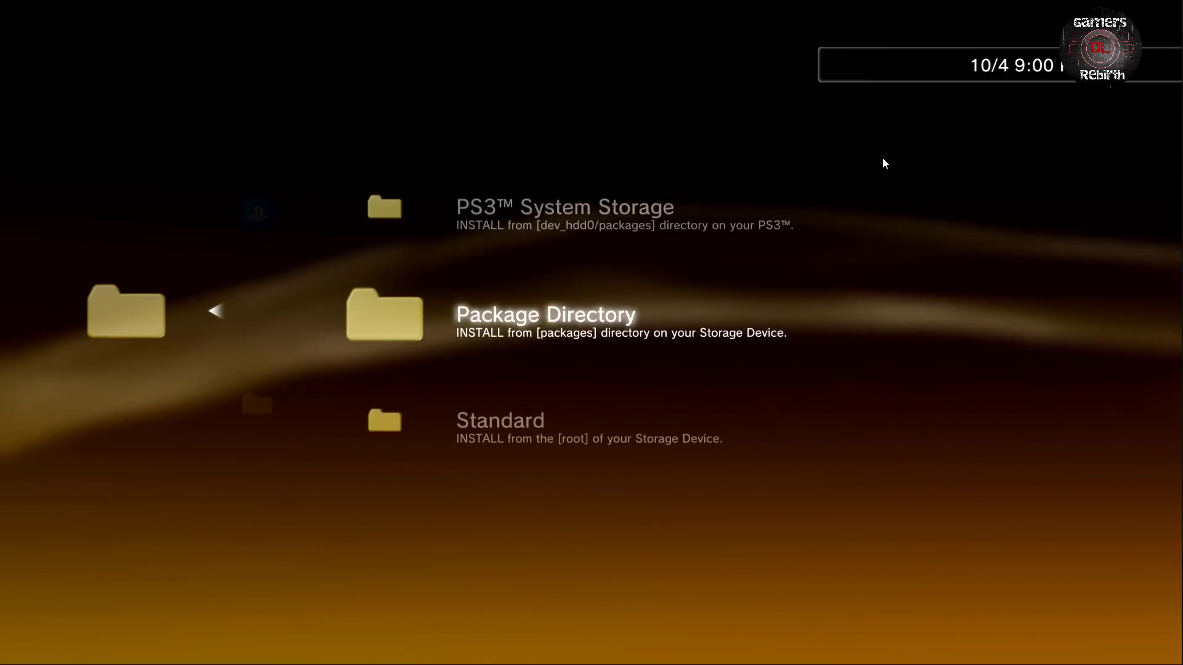
key("Down")
key("Return")
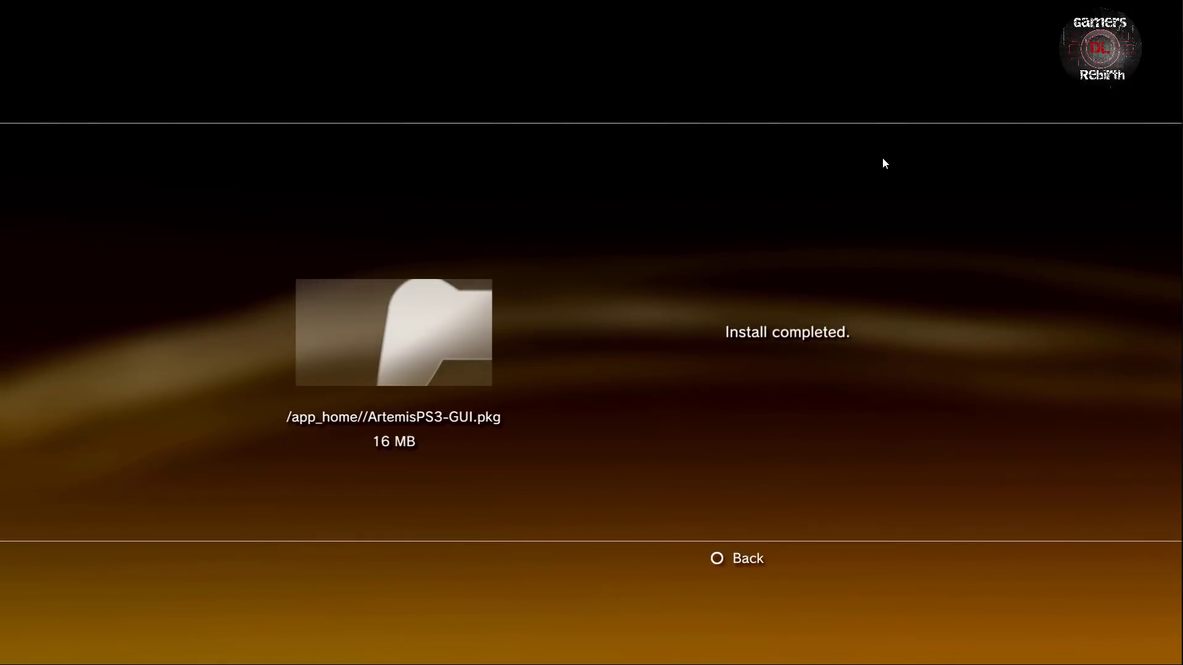
- Leave the package installer, launch Artemis on the PS3 and show its main menu full screen
key("Escape")
key("Down")
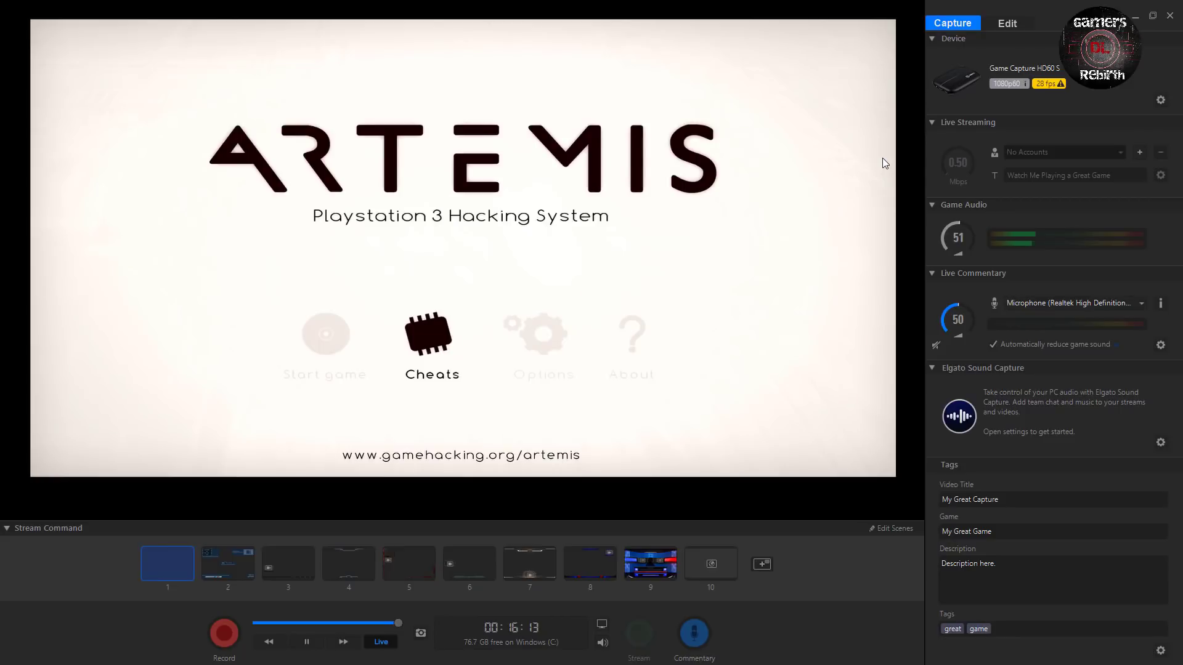
double_click(883, 162)
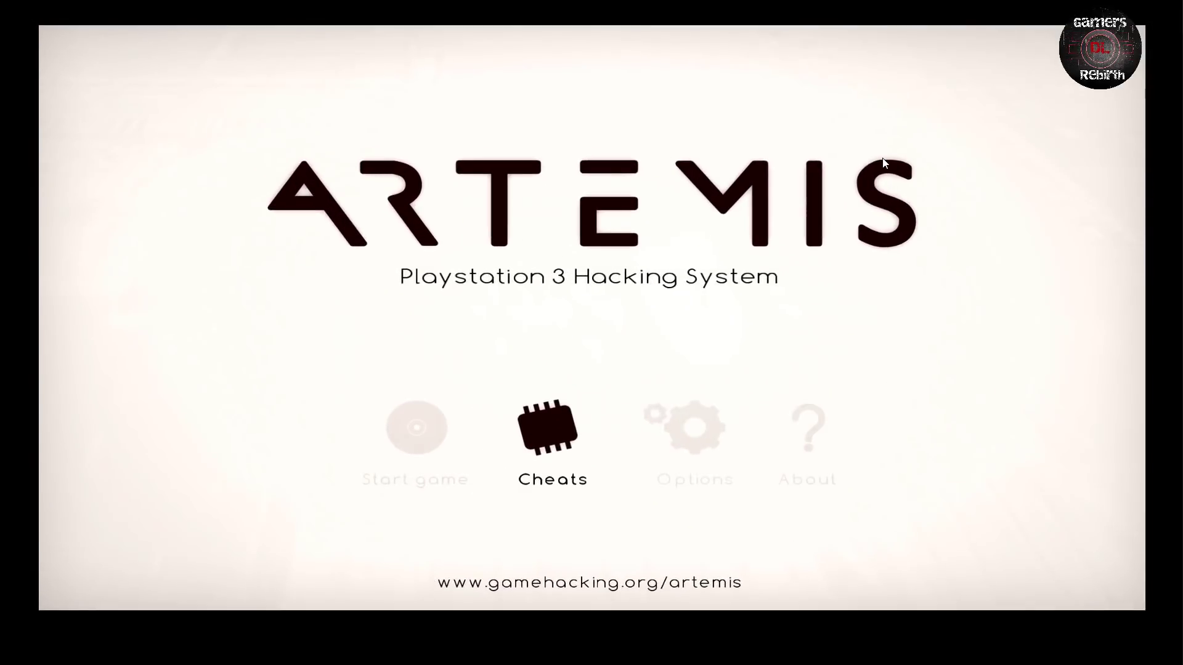